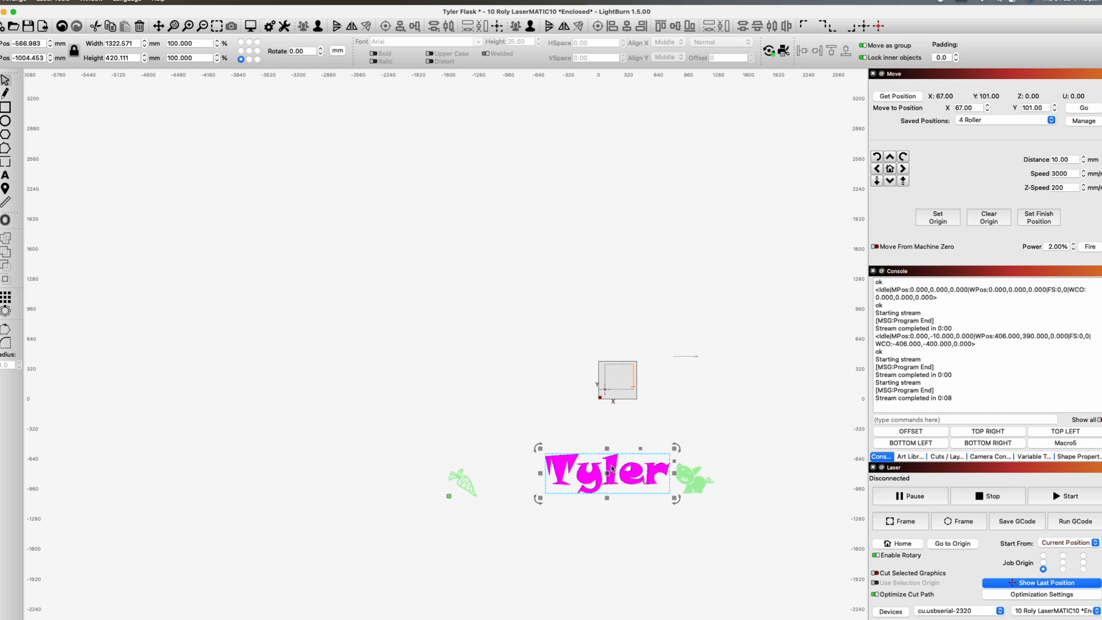
# Shift the name text toward the carrot, then bring the carrot and the pig in close on either side of it
pyautogui.moveTo(609, 474); pyautogui.dragTo(583, 474)
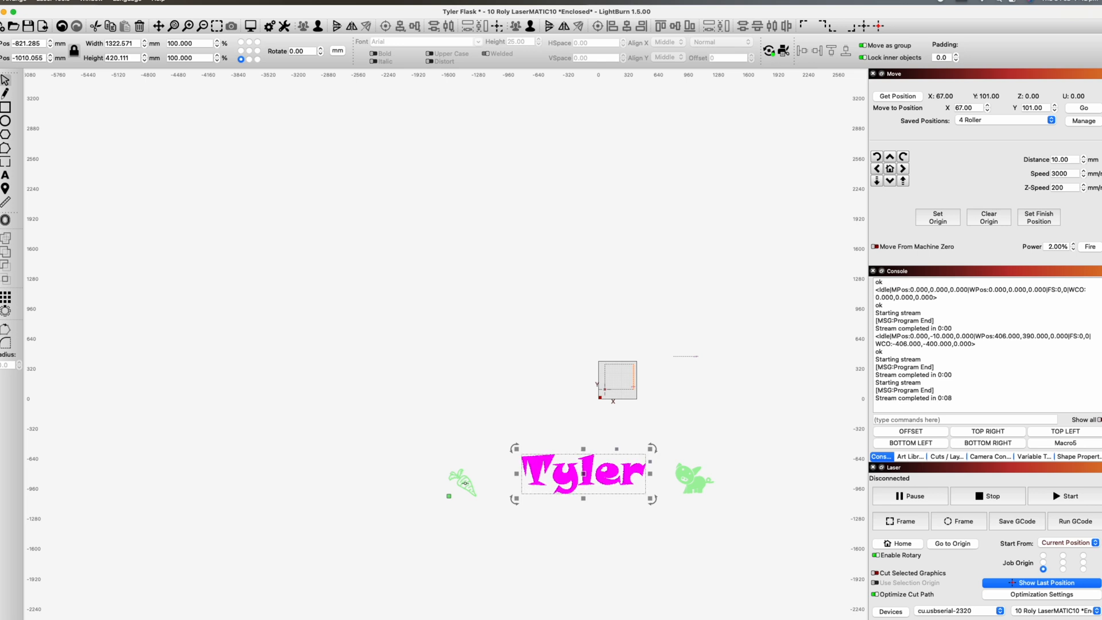
pyautogui.moveTo(465, 482); pyautogui.dragTo(499, 471)
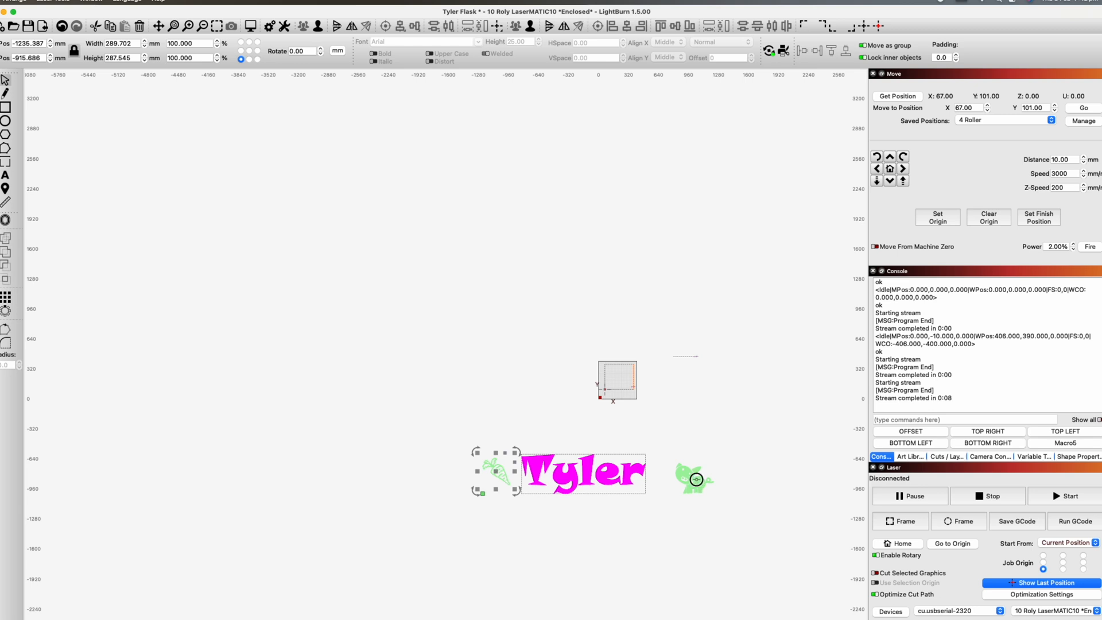
pyautogui.moveTo(697, 476); pyautogui.dragTo(672, 471)
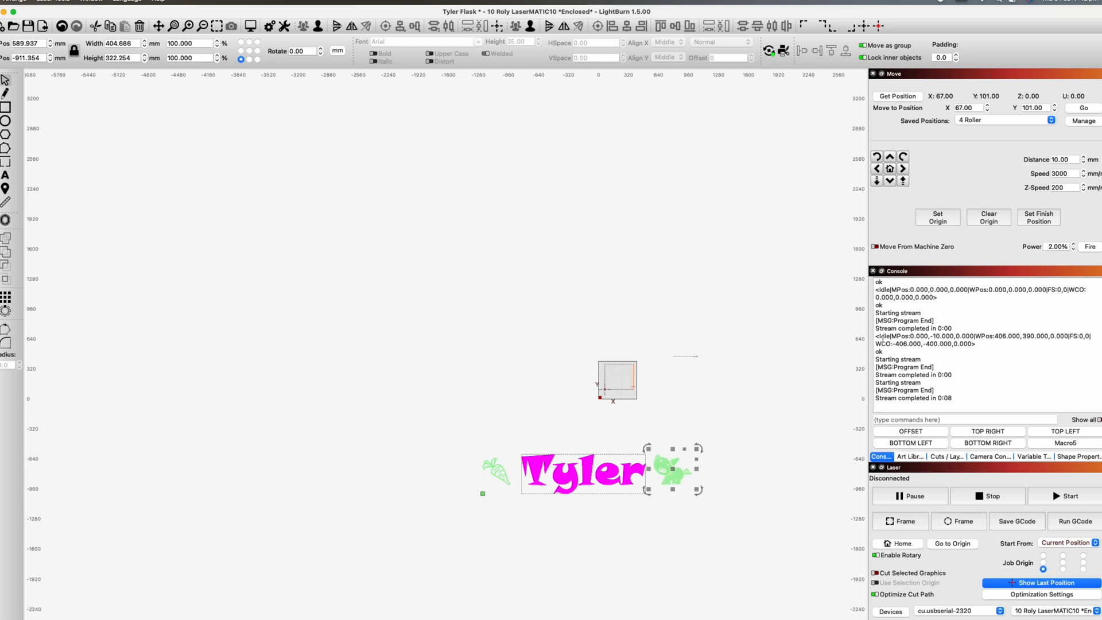
# Enable output for the green fill layer C03 that holds the carrot and pig
pyautogui.click(946, 457)
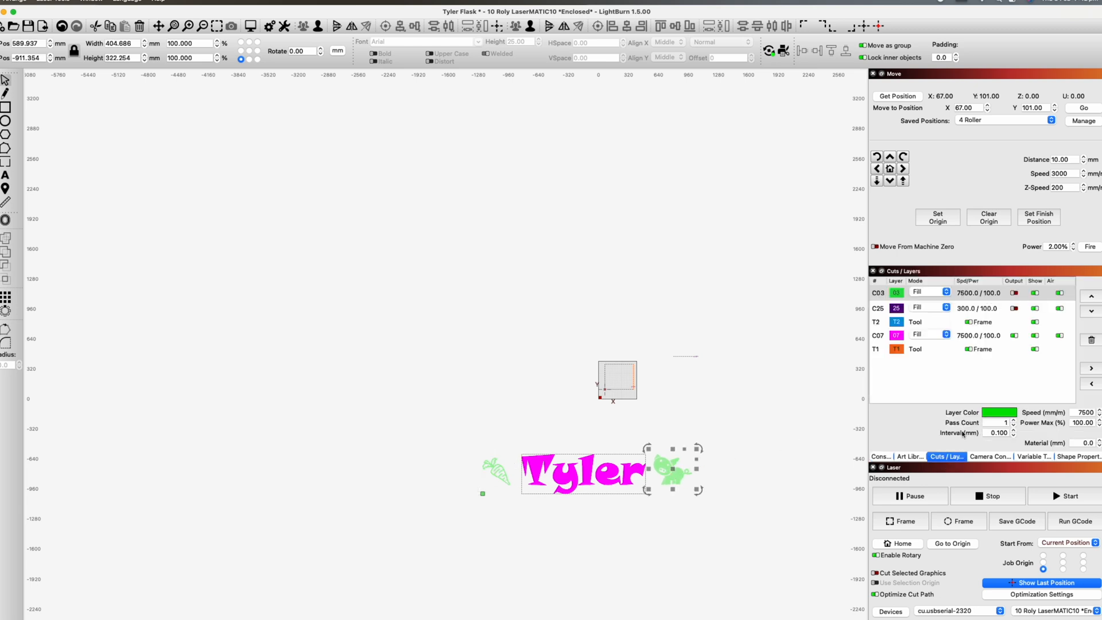
pyautogui.click(1015, 294)
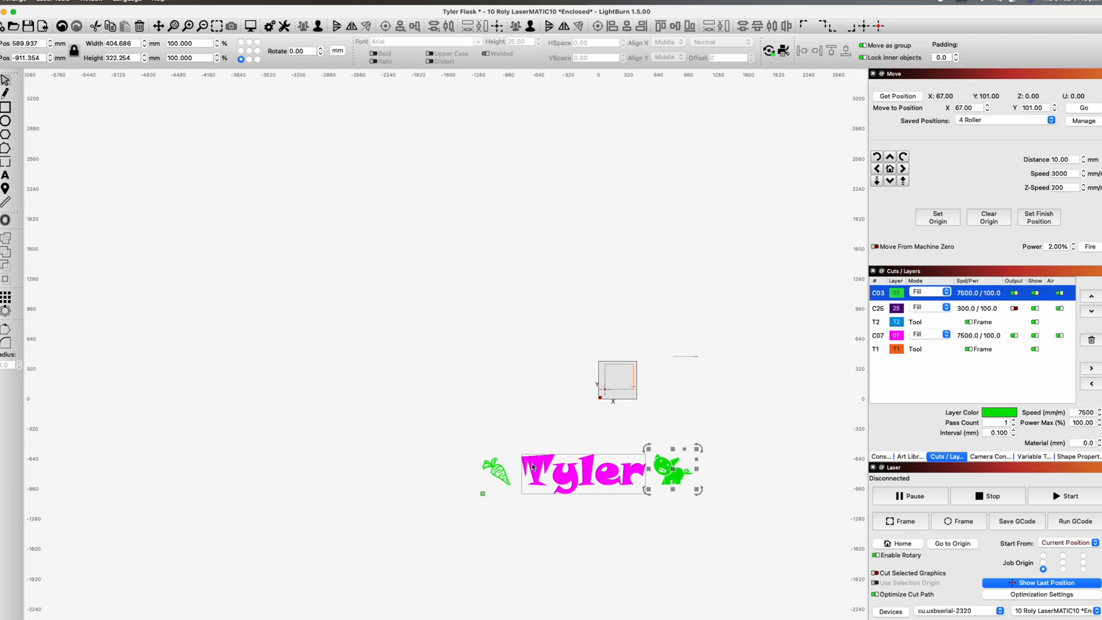
# Move the carrot over the first letter of the name and nudge it vertically until its tip meets the letter's baseline
pyautogui.click(497, 472)
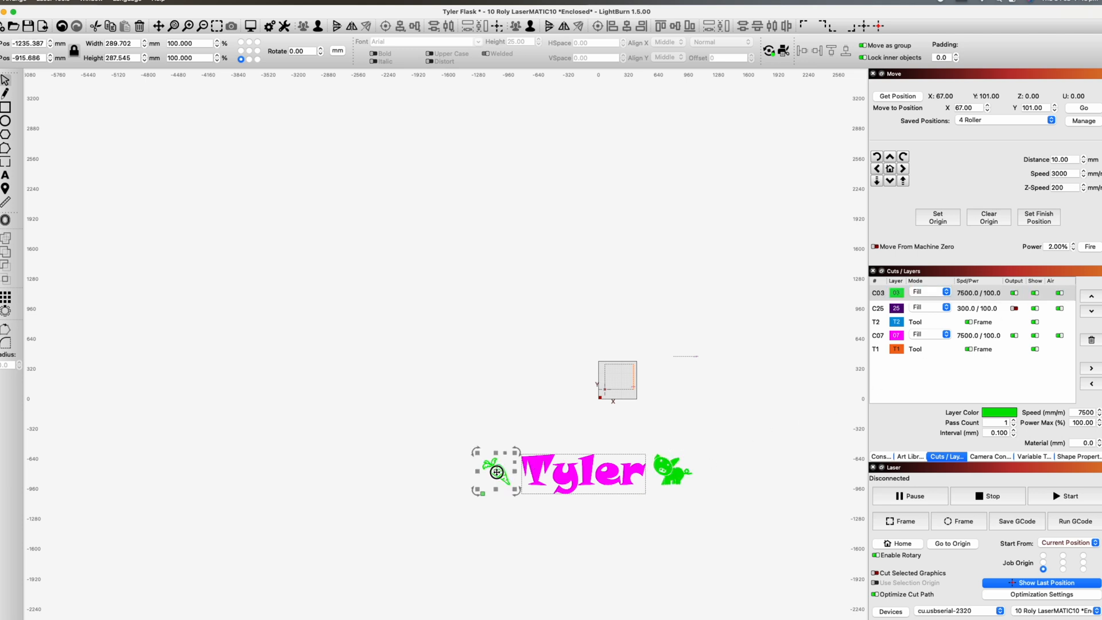
pyautogui.moveTo(498, 471); pyautogui.dragTo(571, 472)
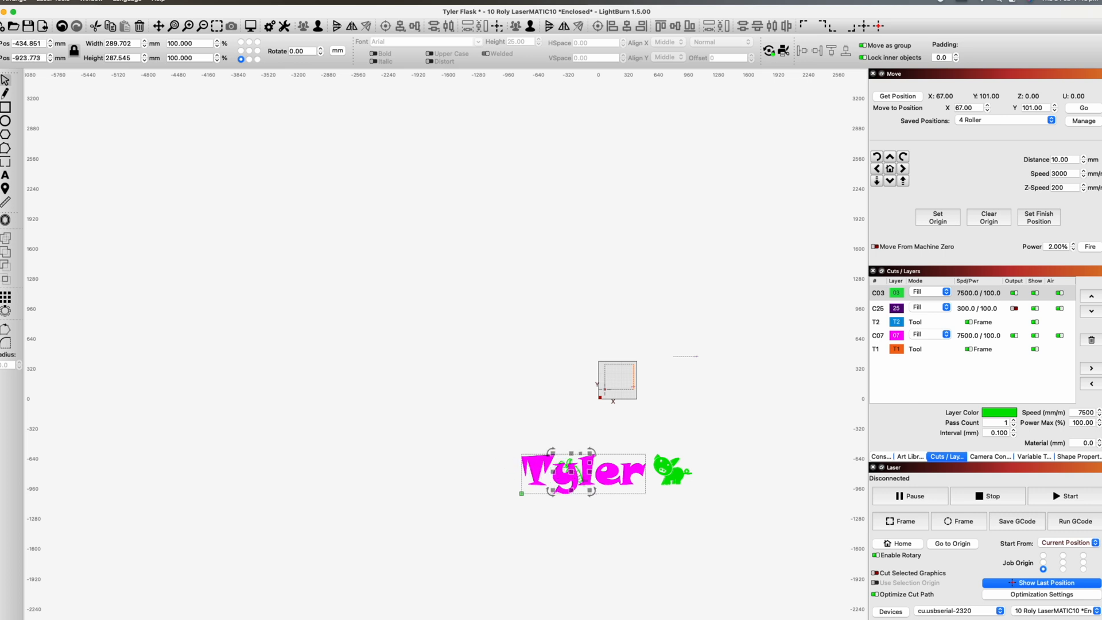
pyautogui.scroll(5, 588, 484)
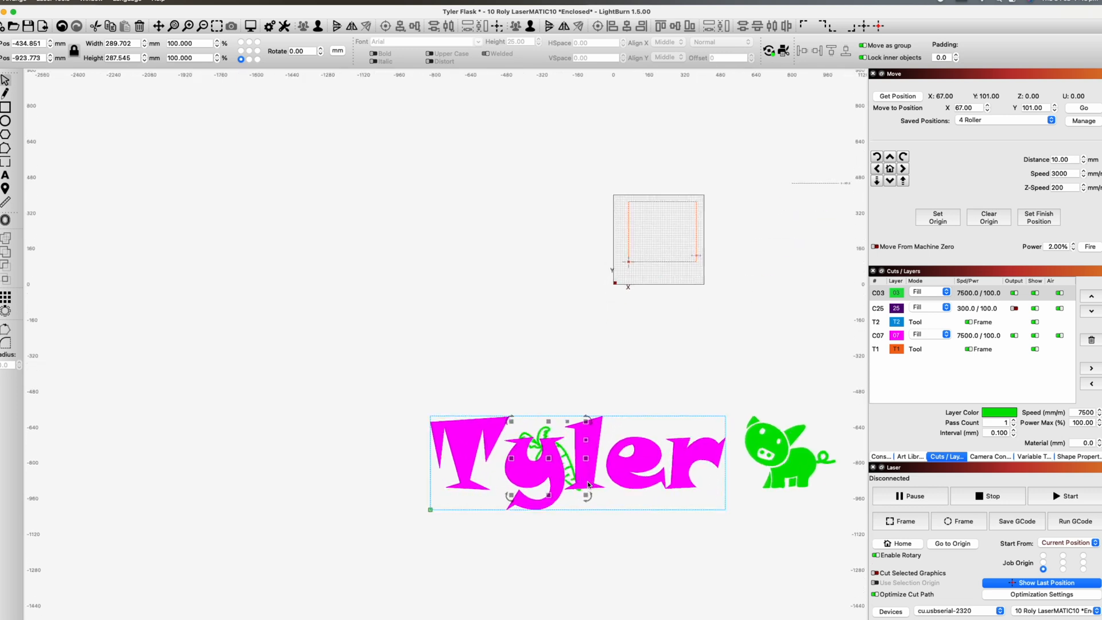
pyautogui.scroll(1, 588, 484)
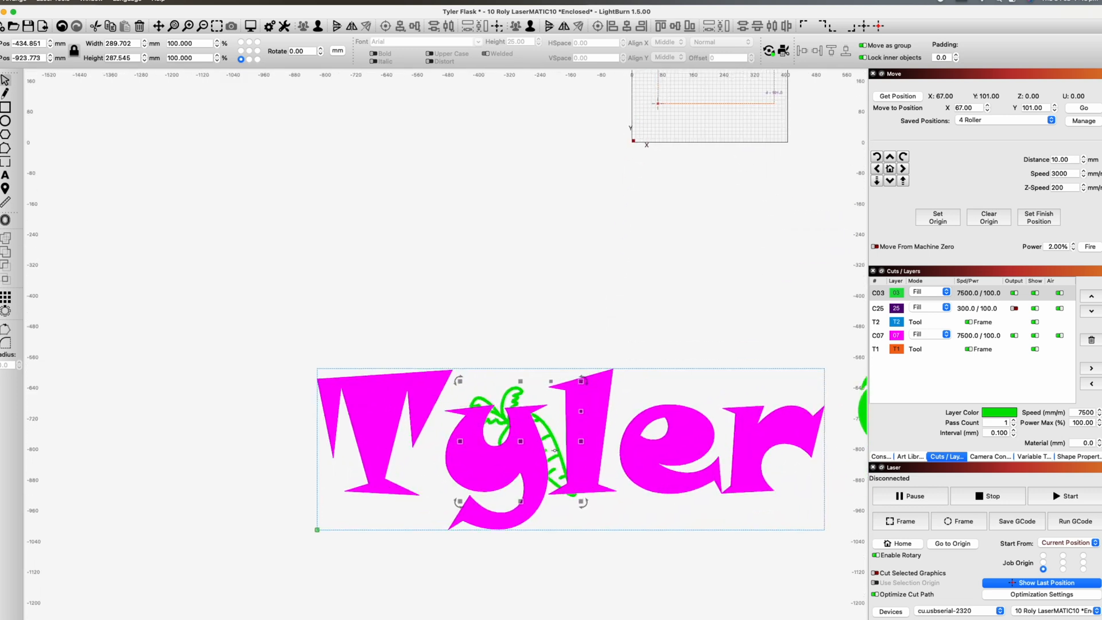
pyautogui.moveTo(516, 440); pyautogui.dragTo(365, 441)
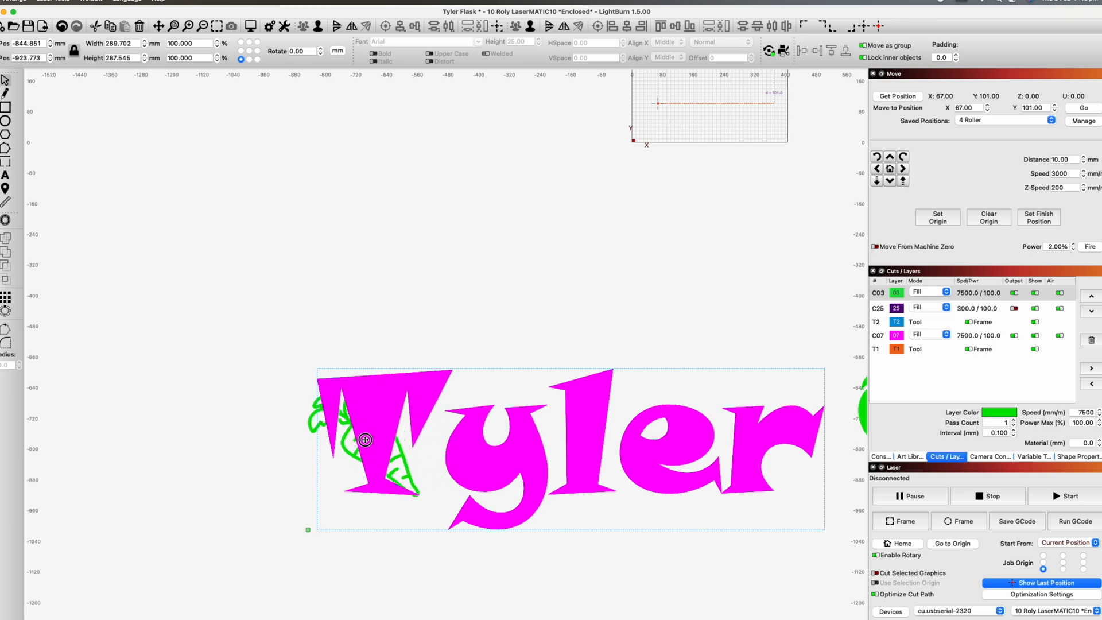
pyautogui.click(365, 439)
pyautogui.press('Up')
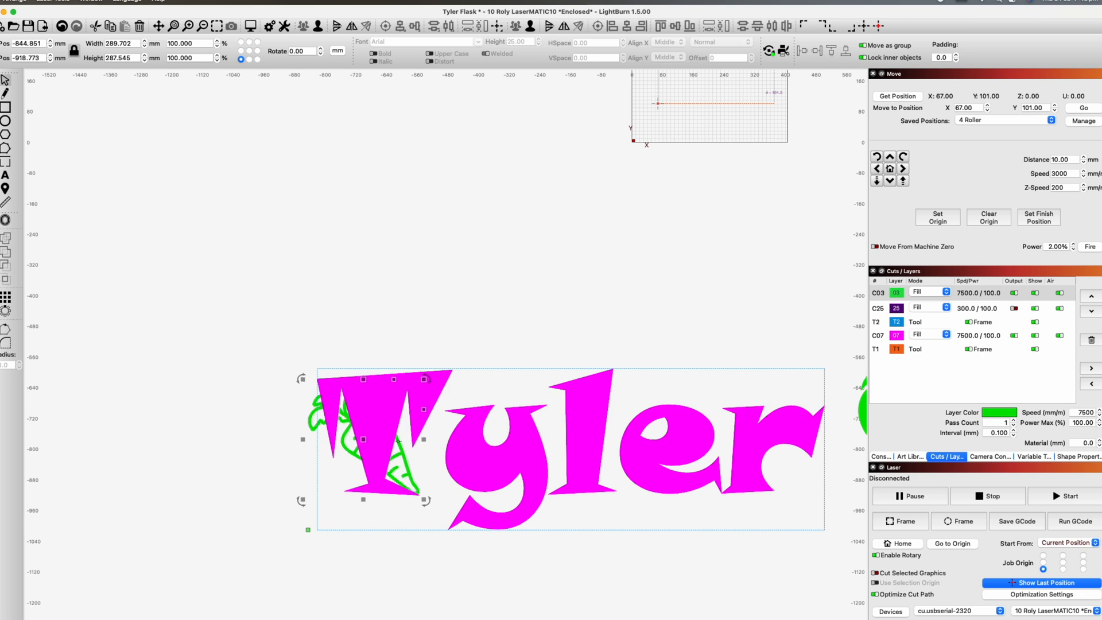
pyautogui.press('Down')
pyautogui.press('Down')
pyautogui.press('Down')
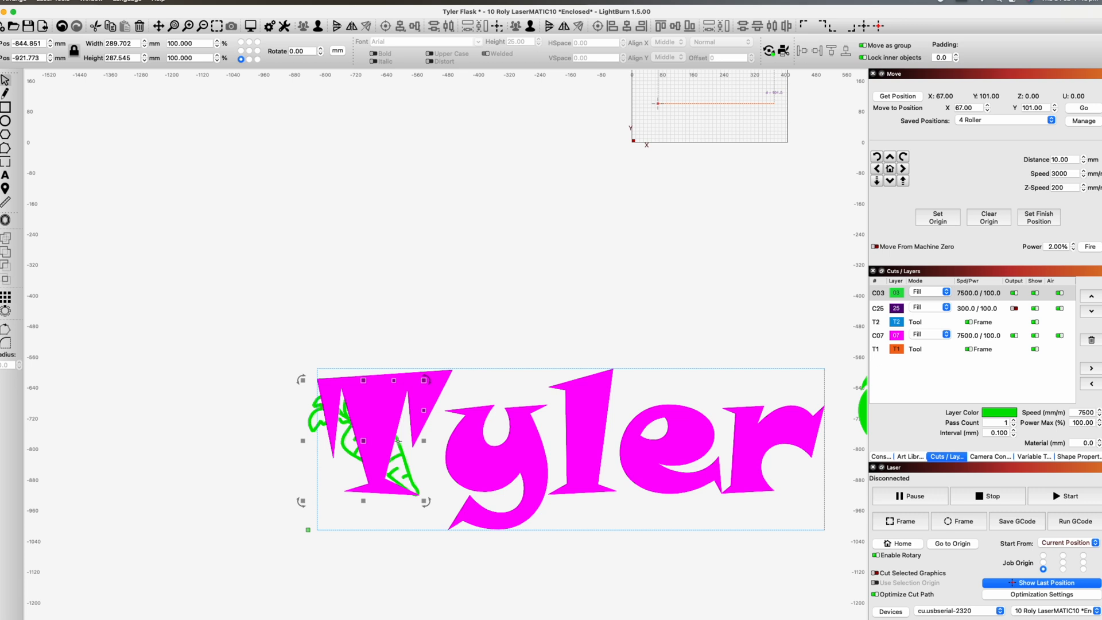
# Nudge the carrot horizontally along the name text's baseline, finishing over the middle letters beside the tall "l"
pyautogui.press('Right')
pyautogui.press('Right')
pyautogui.press('Right')
pyautogui.press('Right')
pyautogui.press('Right')
pyautogui.press('Right')
pyautogui.press('Right')
pyautogui.press('Right')
pyautogui.press('Right')
pyautogui.press('Right')
pyautogui.press('Right')
pyautogui.press('Right')
pyautogui.press('Right')
pyautogui.press('Right')
pyautogui.press('Right')
pyautogui.press('Right')
pyautogui.press('Right')
pyautogui.press('Right')
pyautogui.press('Right')
pyautogui.press('Right')
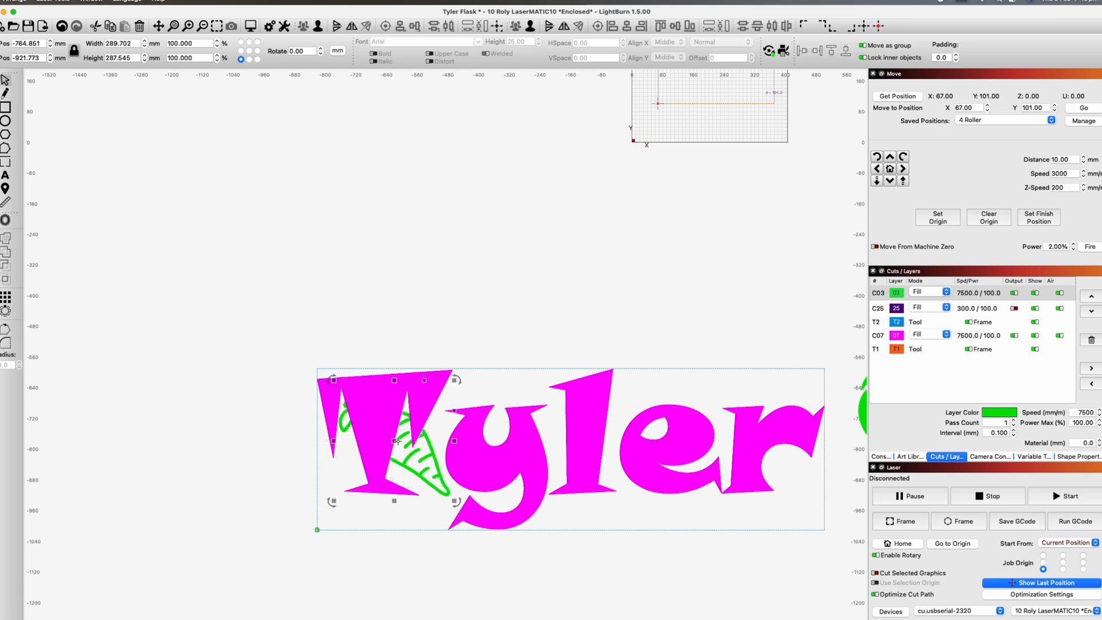
pyautogui.press('Right')
pyautogui.press('Right')
pyautogui.press('Right')
pyautogui.press('Right')
pyautogui.press('Right')
pyautogui.press('Right')
pyautogui.press('Right')
pyautogui.press('Right')
pyautogui.press('Right')
pyautogui.press('Right')
pyautogui.press('Right')
pyautogui.press('Right')
pyautogui.press('Right')
pyautogui.press('Right')
pyautogui.press('Right')
pyautogui.press('Right')
pyautogui.press('Right')
pyautogui.press('Right')
pyautogui.press('Right')
pyautogui.press('Right')
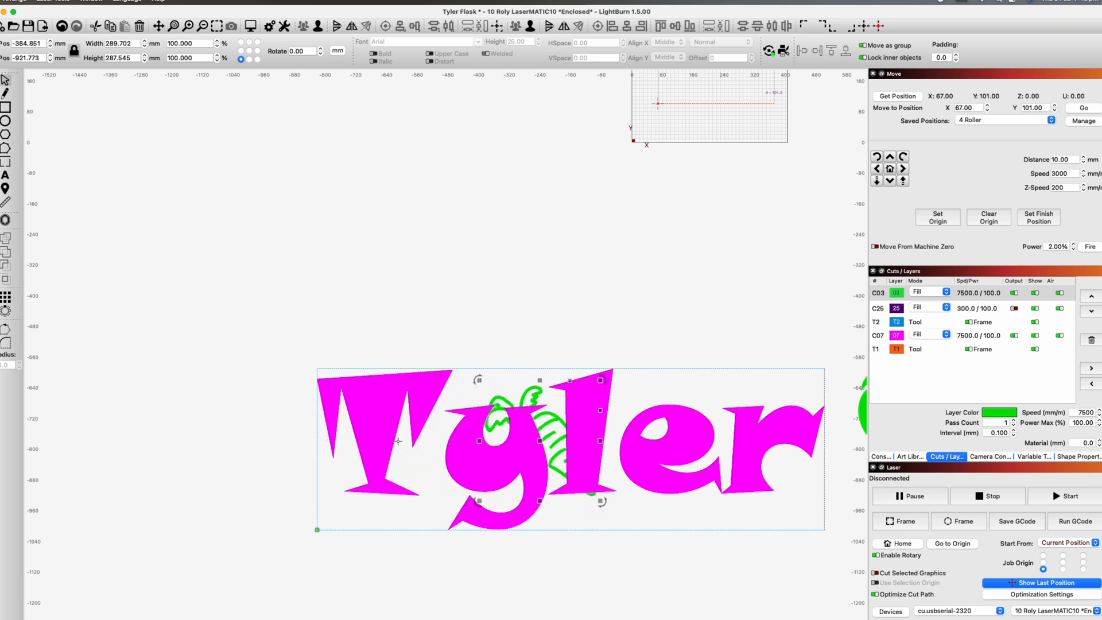
pyautogui.press('Right')
pyautogui.press('Right')
pyautogui.press('Right')
pyautogui.press('Right')
pyautogui.press('Right')
pyautogui.press('Right')
pyautogui.press('Right')
pyautogui.press('Right')
pyautogui.press('Right')
pyautogui.press('Right')
pyautogui.press('Right')
pyautogui.press('Right')
pyautogui.press('Right')
pyautogui.press('Right')
pyautogui.press('Right')
pyautogui.press('Right')
pyautogui.press('Right')
pyautogui.press('Right')
pyautogui.press('Right')
pyautogui.press('Right')
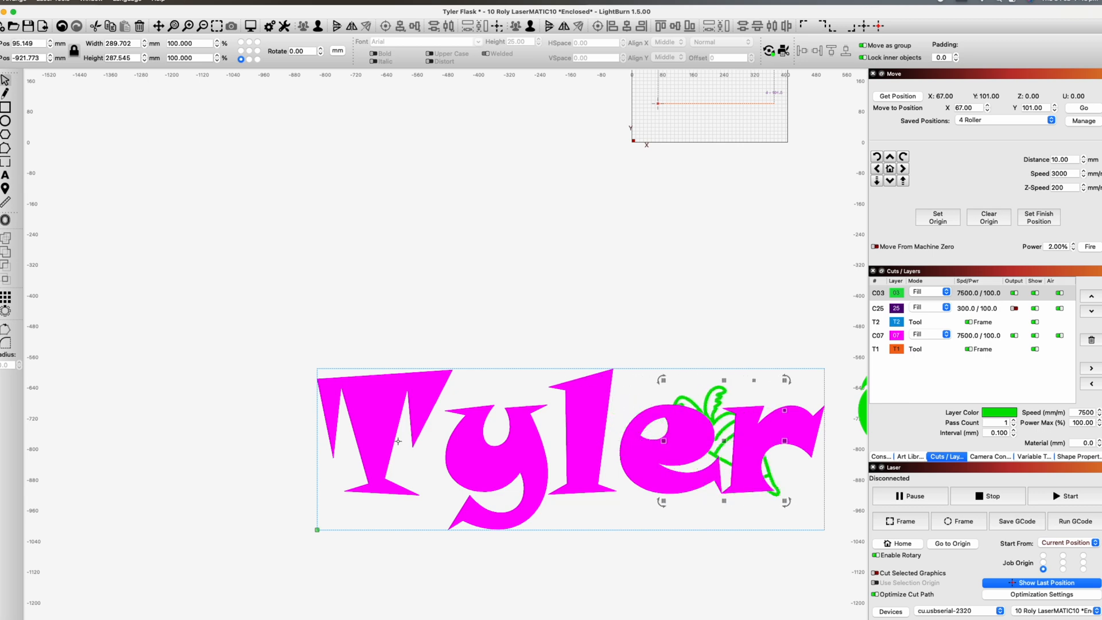
pyautogui.press('Left')
pyautogui.press('Left')
pyautogui.press('Left')
pyautogui.press('Left')
pyautogui.press('Left')
pyautogui.press('Left')
pyautogui.press('Left')
pyautogui.press('Left')
pyautogui.press('Left')
pyautogui.press('Left')
pyautogui.press('Left')
pyautogui.press('Left')
pyautogui.press('Left')
pyautogui.press('Left')
pyautogui.press('Left')
pyautogui.press('Left')
pyautogui.press('Left')
pyautogui.press('Left')
pyautogui.press('Left')
pyautogui.press('Left')
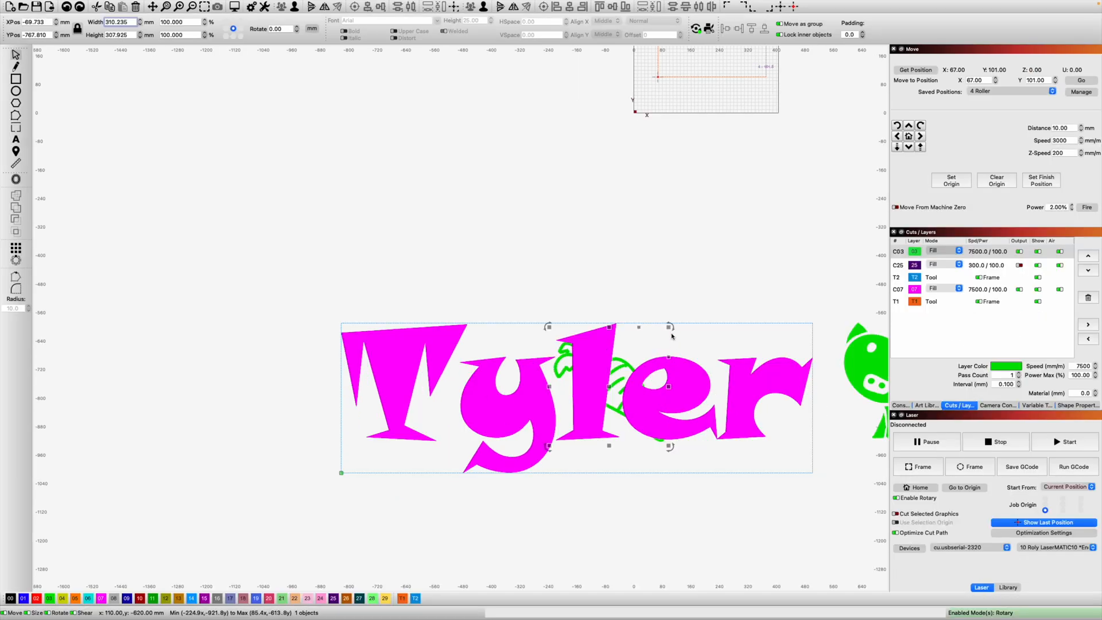
# Scale the carrot up proportionally to about 333 by 331 mm so its top matches the height of the letter "l"
pyautogui.moveTo(669, 327); pyautogui.dragTo(678, 323)
pyautogui.scroll(7, 616, 324)
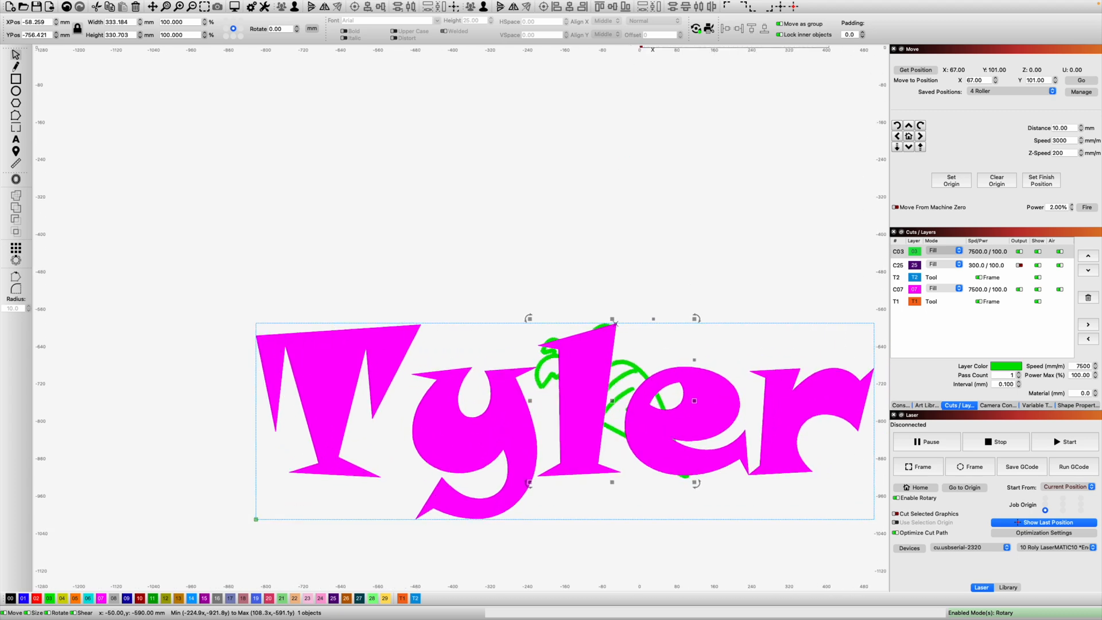
pyautogui.scroll(-7, 616, 324)
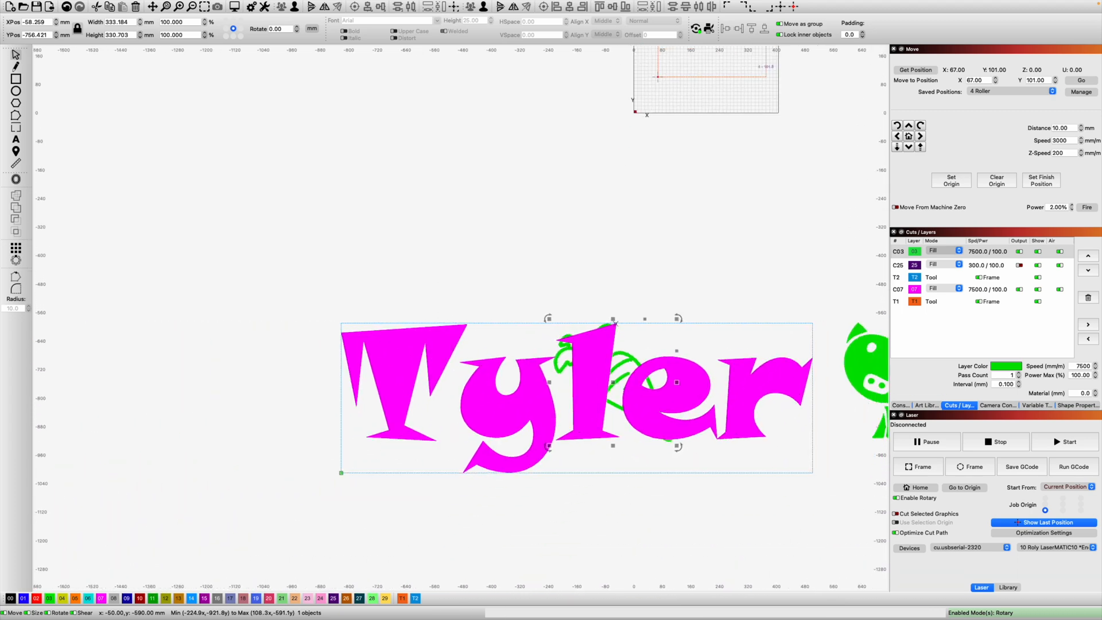
# Move the resized carrot horizontally out to the left of the name text, to an X position of about -1138 mm
pyautogui.hotkey('shift', 'Left')
pyautogui.hotkey('shift', 'Left')
pyautogui.hotkey('shift', 'Left')
pyautogui.hotkey('shift', 'Left')
pyautogui.hotkey('shift', 'Left')
pyautogui.hotkey('shift', 'Left')
pyautogui.hotkey('shift', 'Left')
pyautogui.hotkey('shift', 'Left')
pyautogui.hotkey('shift', 'Left')
pyautogui.hotkey('shift', 'Left')
pyautogui.hotkey('shift', 'Left')
pyautogui.hotkey('shift', 'Left')
pyautogui.hotkey('shift', 'Left')
pyautogui.hotkey('shift', 'Left')
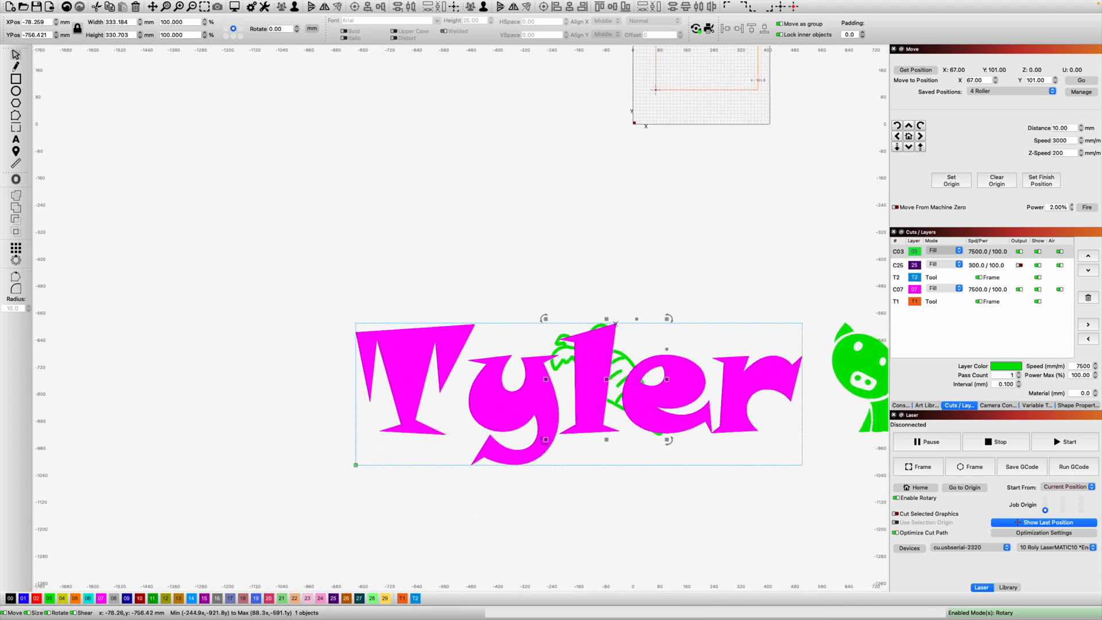
pyautogui.hotkey('shift', 'Left')
pyautogui.hotkey('shift', 'Left')
pyautogui.hotkey('shift', 'Left')
pyautogui.hotkey('shift', 'Left')
pyautogui.hotkey('shift', 'Left')
pyautogui.hotkey('shift', 'Left')
pyautogui.hotkey('shift', 'Left')
pyautogui.hotkey('shift', 'Left')
pyautogui.hotkey('shift', 'Left')
pyautogui.hotkey('shift', 'Left')
pyautogui.hotkey('shift', 'Left')
pyautogui.hotkey('shift', 'Left')
pyautogui.hotkey('shift', 'Left')
pyautogui.hotkey('shift', 'Left')
pyautogui.hotkey('shift', 'Left')
pyautogui.hotkey('shift', 'Left')
pyautogui.hotkey('shift', 'Left')
pyautogui.hotkey('shift', 'Left')
pyautogui.hotkey('shift', 'Left')
pyautogui.hotkey('shift', 'Left')
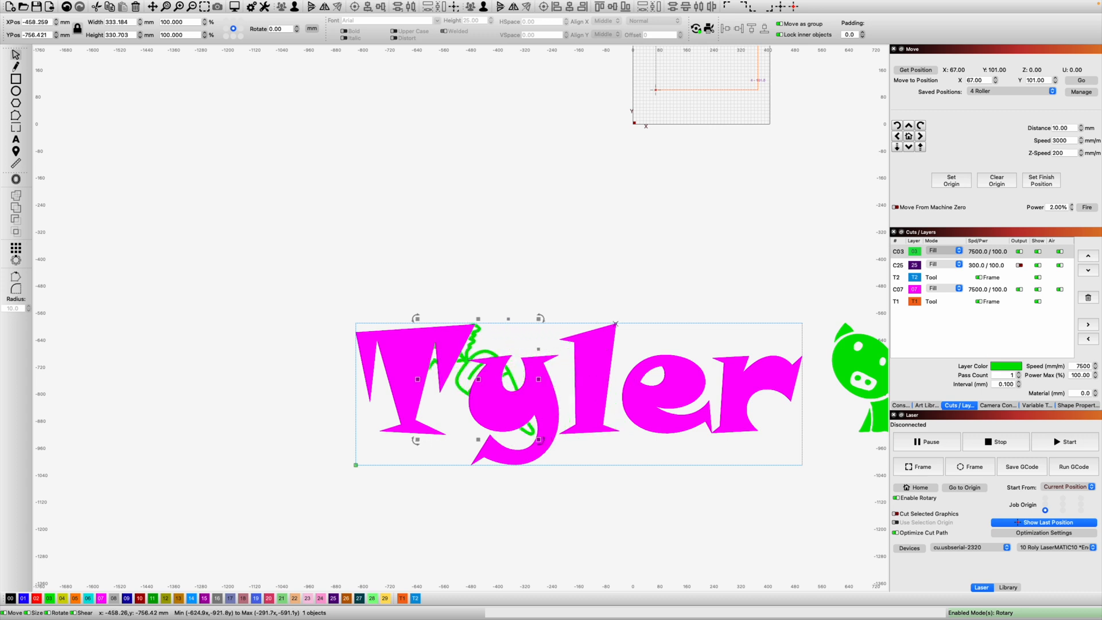
pyautogui.hotkey('shift', 'Left')
pyautogui.hotkey('shift', 'Left')
pyautogui.hotkey('shift', 'Left')
pyautogui.hotkey('shift', 'Left')
pyautogui.hotkey('shift', 'Left')
pyautogui.hotkey('shift', 'Left')
pyautogui.hotkey('shift', 'Left')
pyautogui.hotkey('shift', 'Left')
pyautogui.hotkey('shift', 'Left')
pyautogui.hotkey('shift', 'Left')
pyautogui.hotkey('shift', 'Left')
pyautogui.hotkey('shift', 'Left')
pyautogui.hotkey('shift', 'Left')
pyautogui.hotkey('shift', 'Left')
pyautogui.hotkey('shift', 'Left')
pyautogui.hotkey('shift', 'Left')
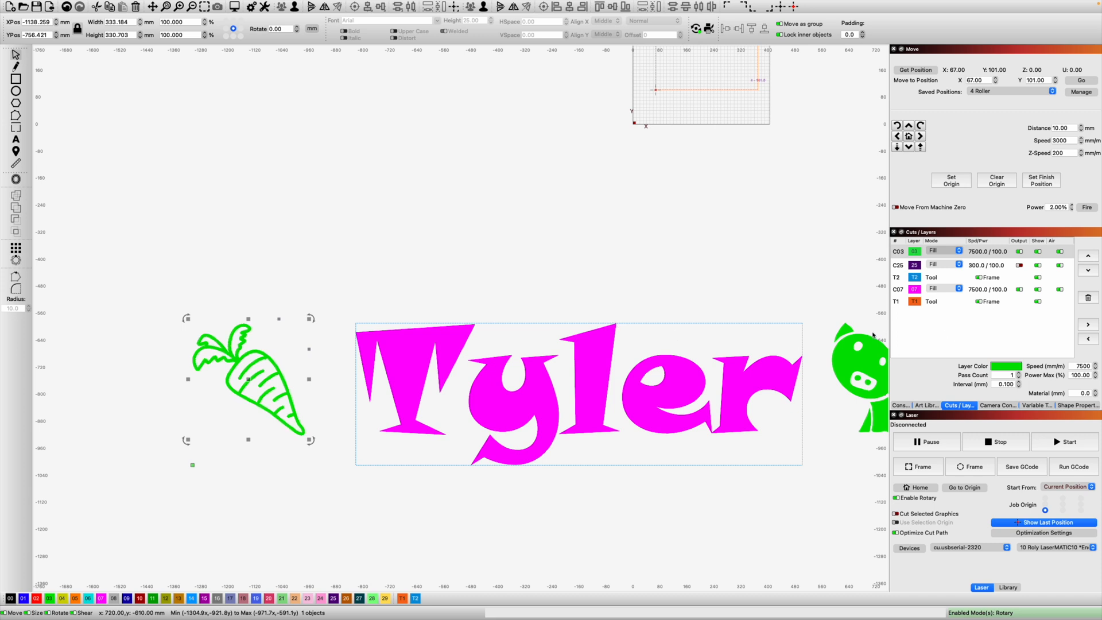
# Move the pig over the name text and align its feet with the text's bottom edge
pyautogui.click(866, 359)
pyautogui.moveTo(866, 358); pyautogui.dragTo(633, 388)
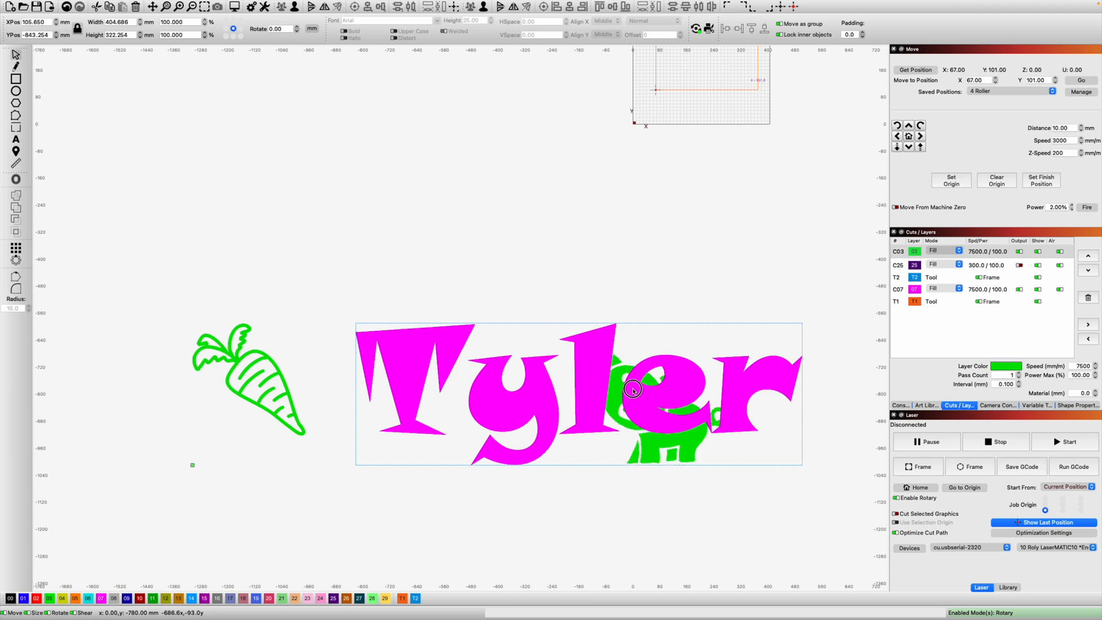
pyautogui.scroll(-1, 639, 407)
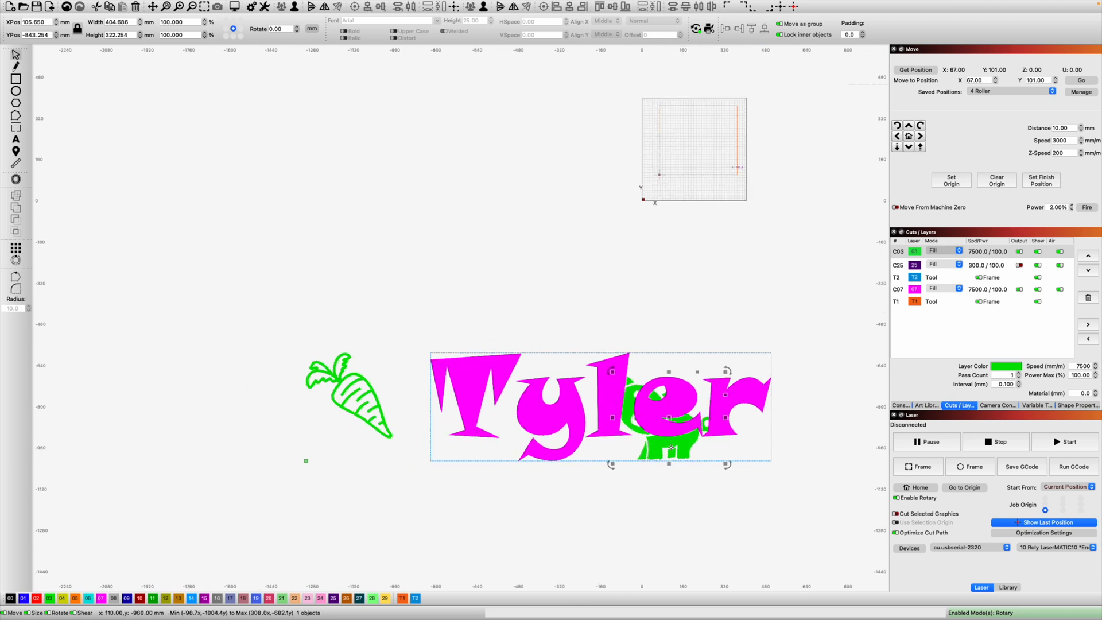
pyautogui.scroll(6, 654, 425)
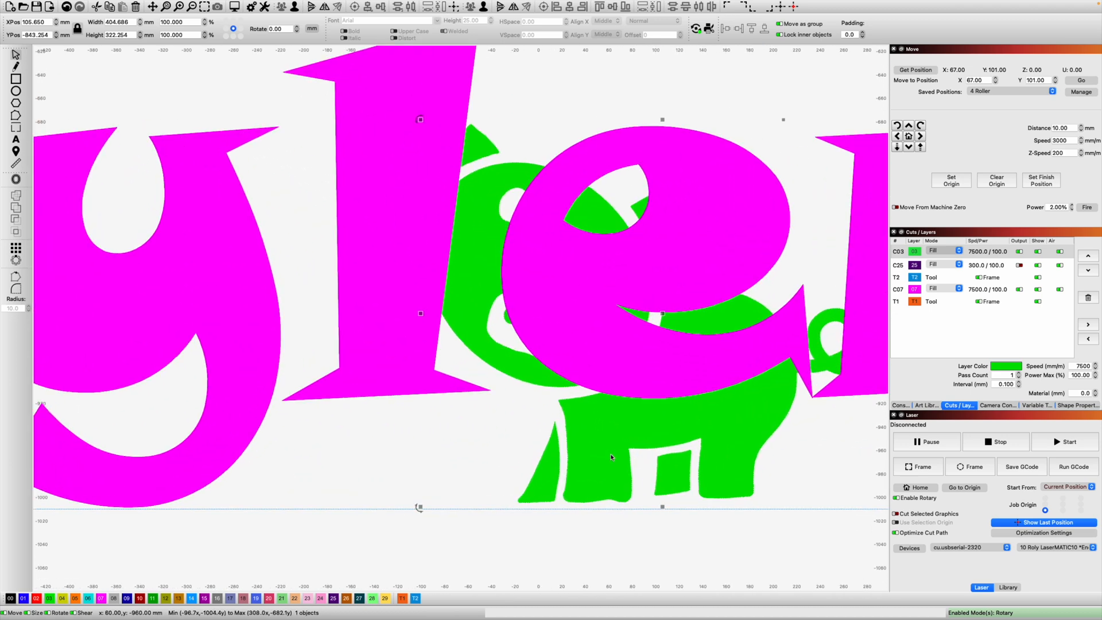
pyautogui.moveTo(612, 451); pyautogui.dragTo(609, 459)
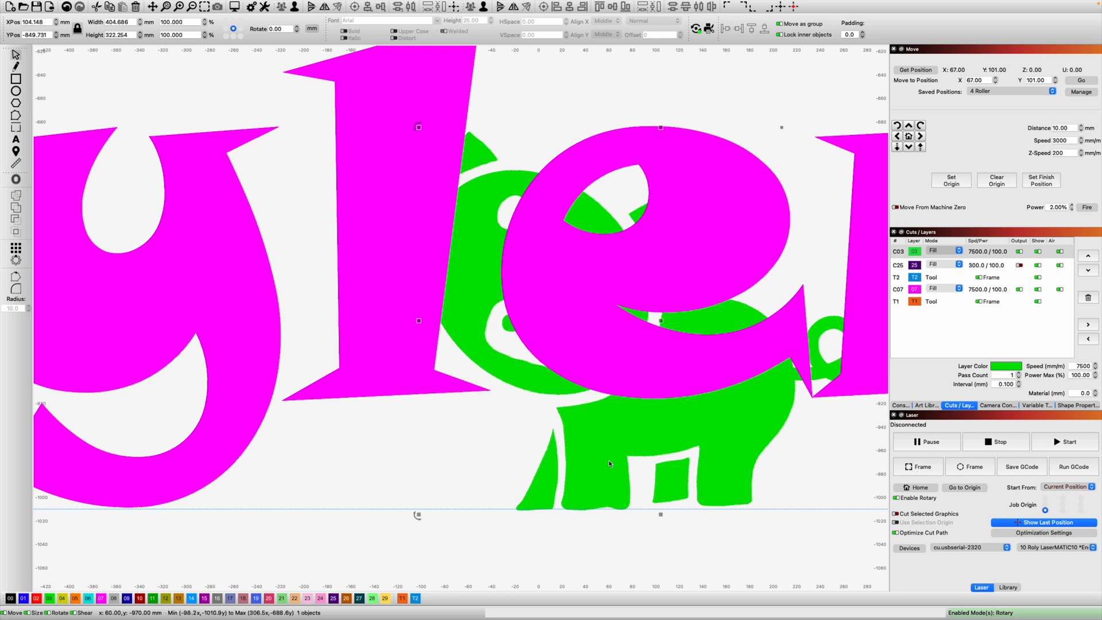
# Scale the pig up proportionally to about 530 by 422 mm so it spans the full height of the name text
pyautogui.scroll(-4, 716, 332)
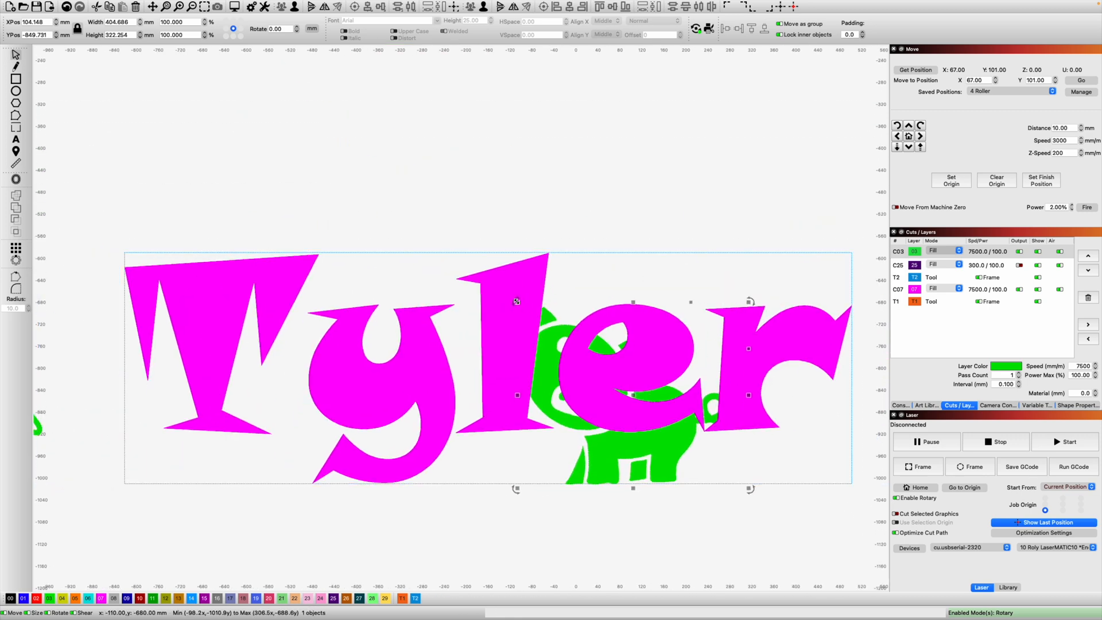
pyautogui.moveTo(518, 302); pyautogui.dragTo(483, 248)
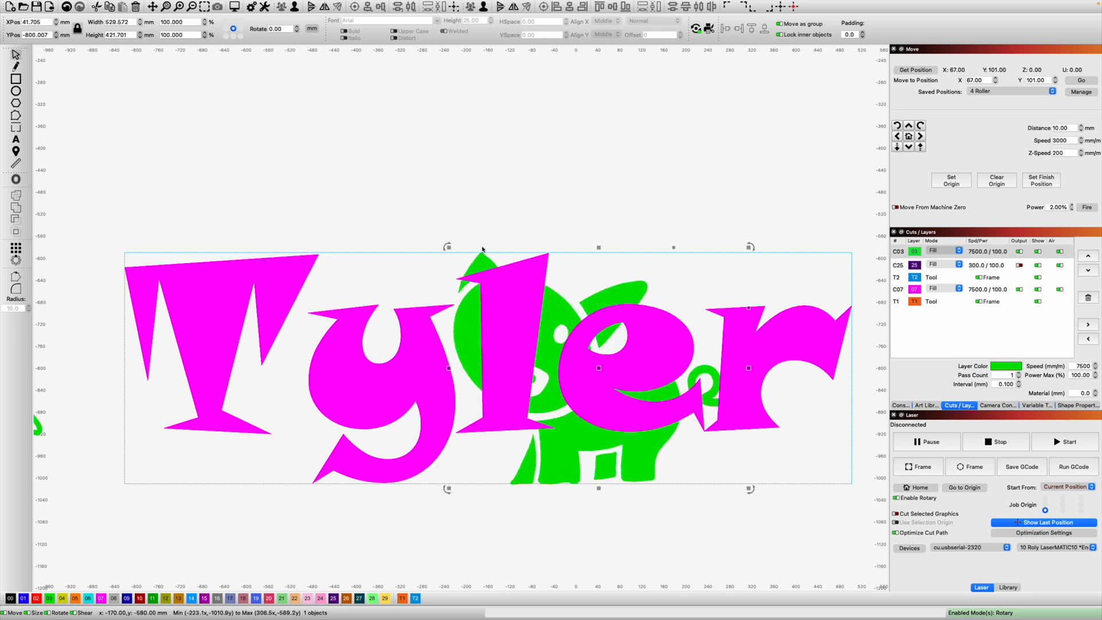
pyautogui.scroll(2, 652, 208)
pyautogui.scroll(-5, 652, 208)
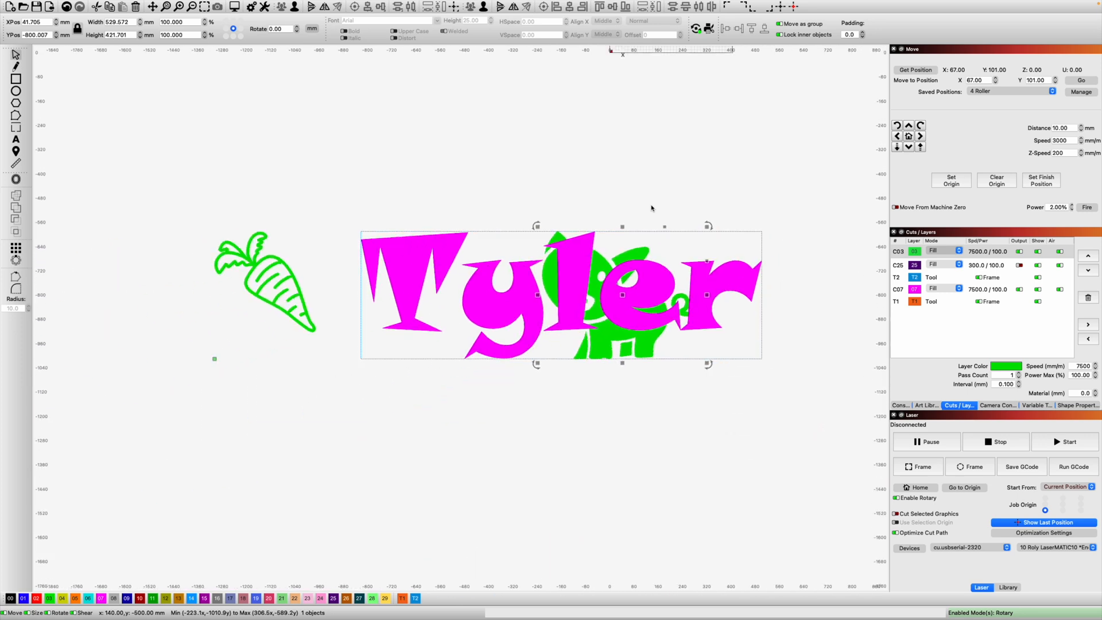
pyautogui.scroll(-2, 652, 208)
pyautogui.scroll(-2, 779, 229)
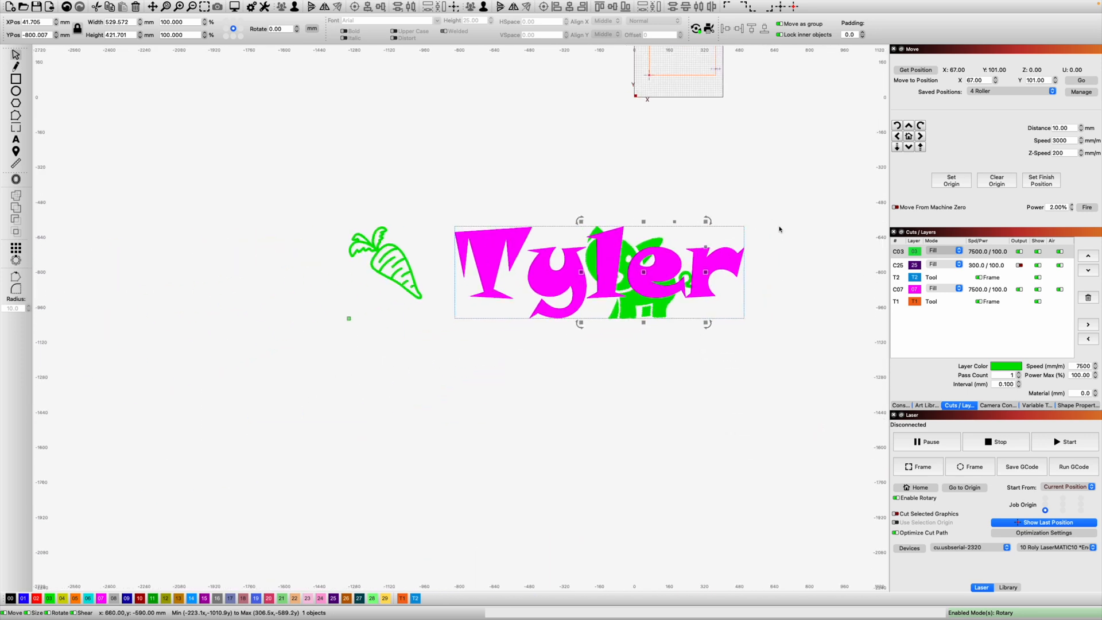
pyautogui.scroll(-2, 343, 222)
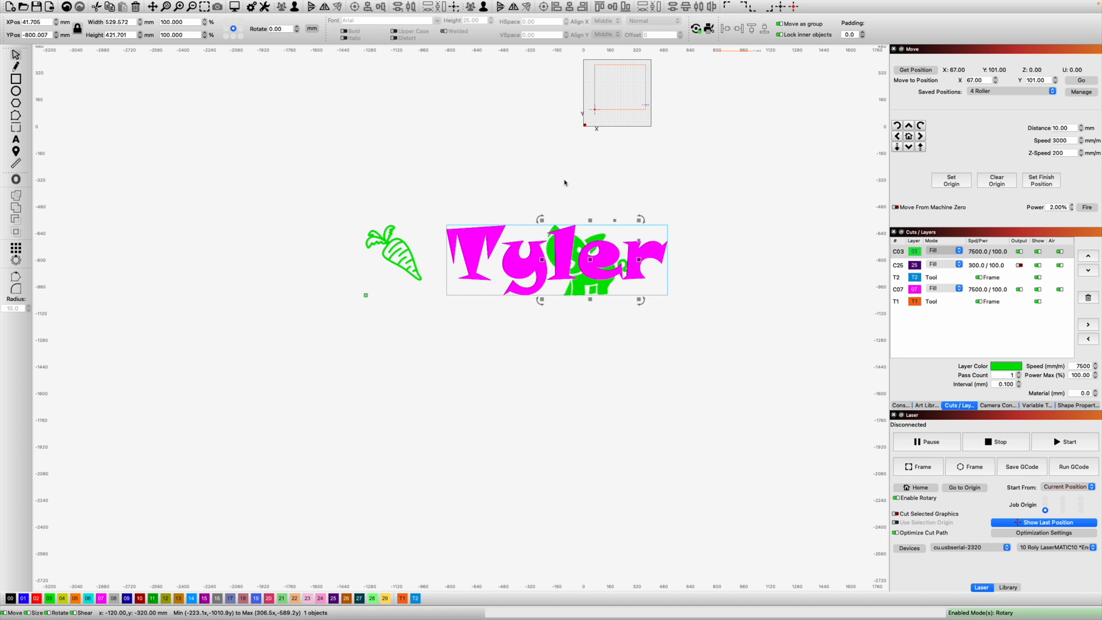
# Move the resized pig horizontally past the end of the name text, to an X position of about 932 mm
pyautogui.hotkey('shift', 'Right')
pyautogui.hotkey('shift', 'Right')
pyautogui.hotkey('shift', 'Right')
pyautogui.hotkey('shift', 'Right')
pyautogui.hotkey('shift', 'Right')
pyautogui.hotkey('shift', 'Right')
pyautogui.hotkey('shift', 'Right')
pyautogui.hotkey('shift', 'Right')
pyautogui.hotkey('shift', 'Right')
pyautogui.hotkey('shift', 'Right')
pyautogui.hotkey('shift', 'Right')
pyautogui.hotkey('shift', 'Right')
pyautogui.hotkey('shift', 'Right')
pyautogui.hotkey('shift', 'Right')
pyautogui.hotkey('shift', 'Right')
pyautogui.hotkey('shift', 'Right')
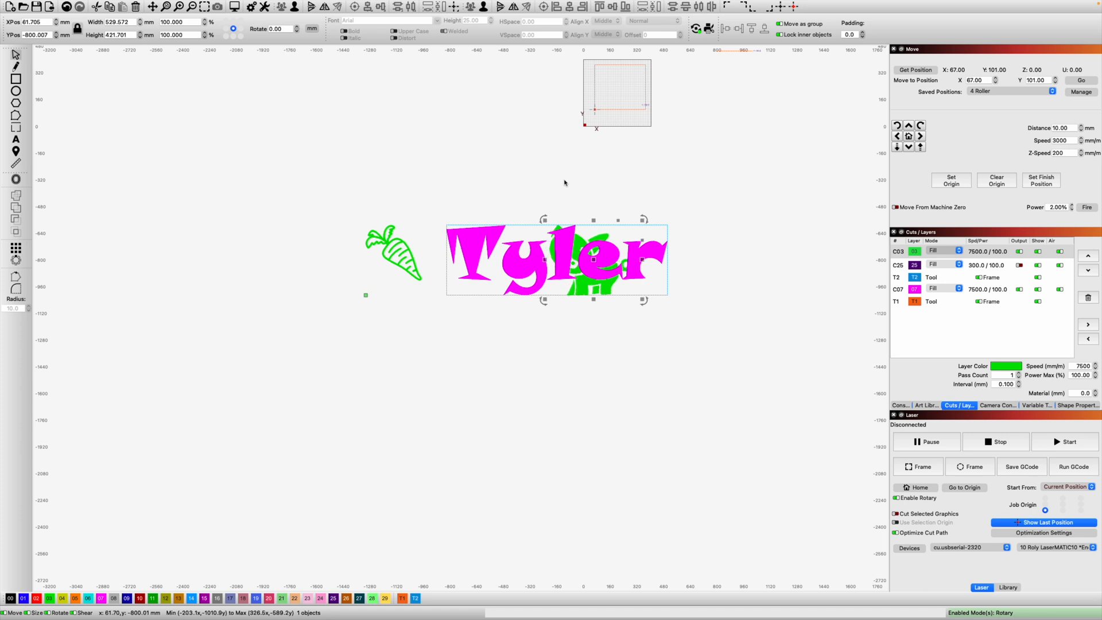
pyautogui.hotkey('shift', 'Right')
pyautogui.hotkey('shift', 'Right')
pyautogui.hotkey('shift', 'Right')
pyautogui.hotkey('shift', 'Right')
pyautogui.hotkey('shift', 'Right')
pyautogui.hotkey('shift', 'Right')
pyautogui.hotkey('shift', 'Right')
pyautogui.hotkey('shift', 'Right')
pyautogui.hotkey('shift', 'Right')
pyautogui.hotkey('shift', 'Right')
pyautogui.hotkey('shift', 'Right')
pyautogui.hotkey('shift', 'Right')
pyautogui.hotkey('shift', 'Right')
pyautogui.hotkey('shift', 'Right')
pyautogui.hotkey('shift', 'Right')
pyautogui.hotkey('shift', 'Right')
pyautogui.hotkey('shift', 'Right')
pyautogui.hotkey('shift', 'Right')
pyautogui.hotkey('shift', 'Right')
pyautogui.hotkey('shift', 'Right')
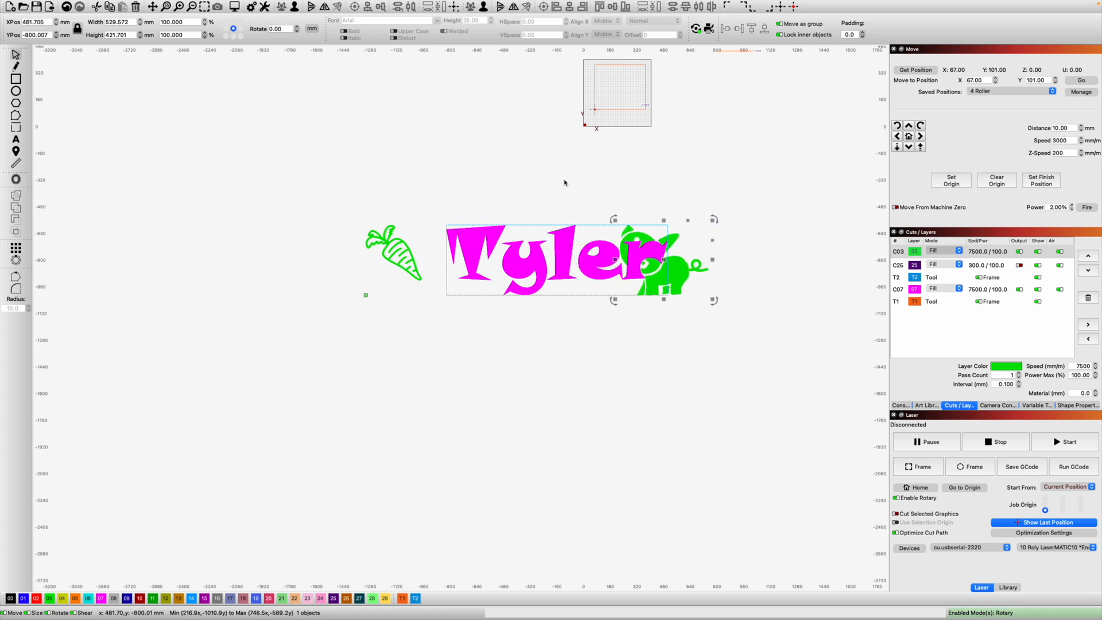
pyautogui.hotkey('shift', 'Right')
pyautogui.hotkey('shift', 'Right')
pyautogui.hotkey('shift', 'Right')
pyautogui.hotkey('shift', 'Right')
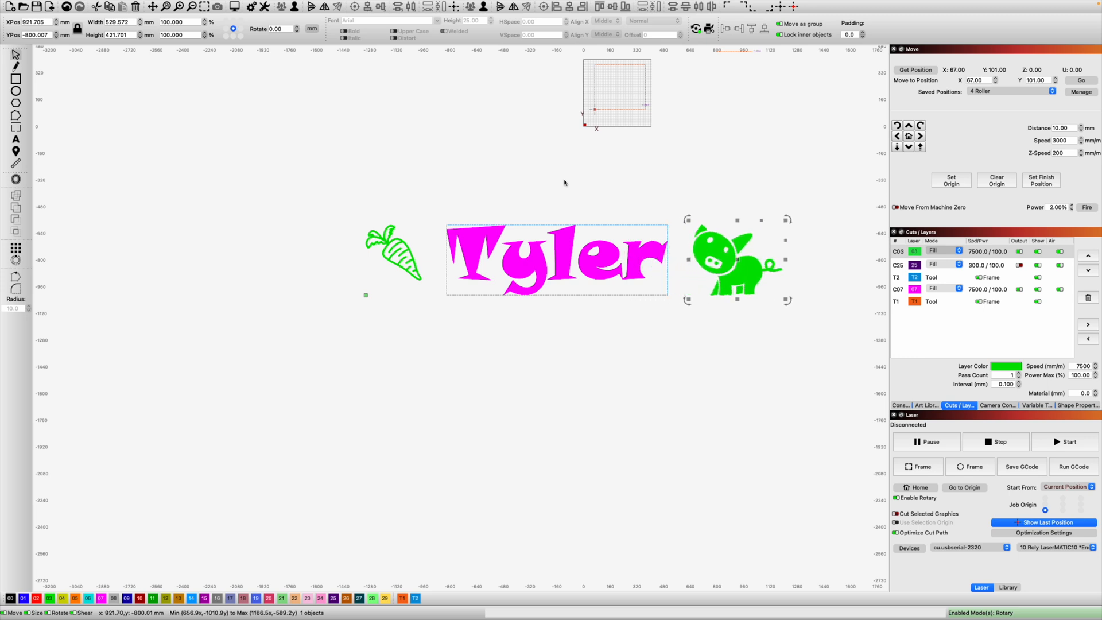
pyautogui.hotkey('shift', 'Right')
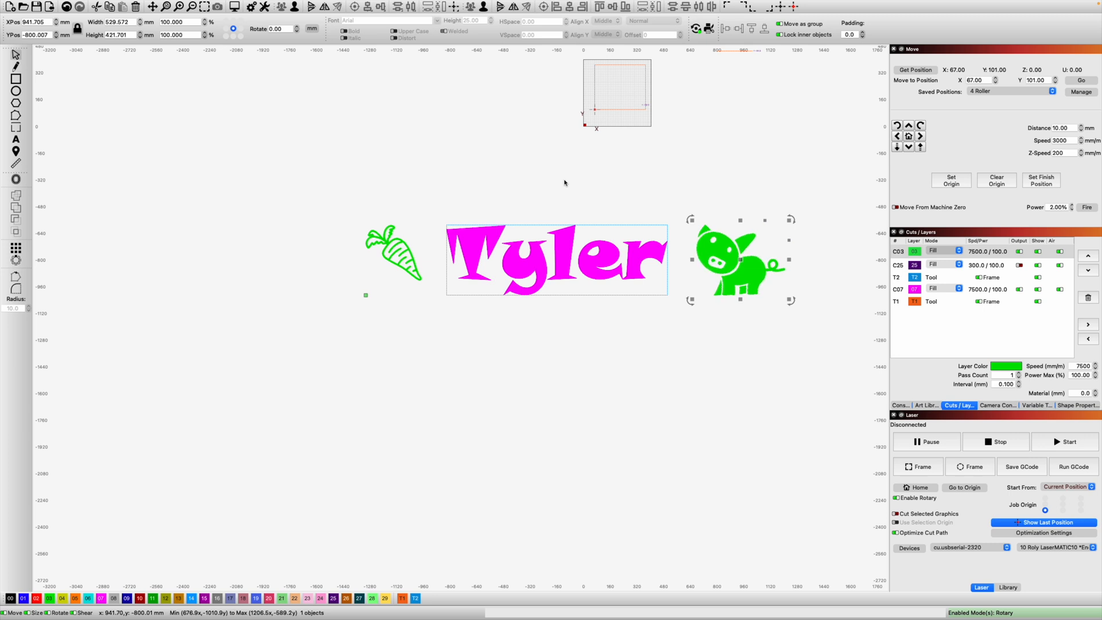
pyautogui.press('Left')
pyautogui.press('Left')
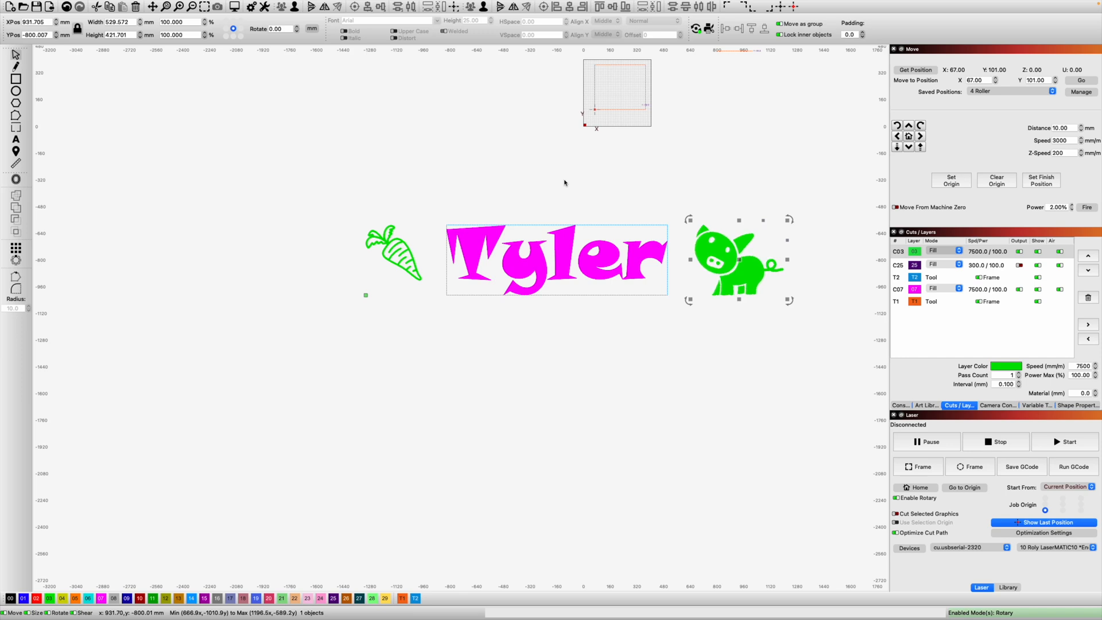
# Convert the carrot, name text and pig together into one bitmap at 254 DPI using the cut settings render type
pyautogui.moveTo(798, 320); pyautogui.dragTo(303, 144)
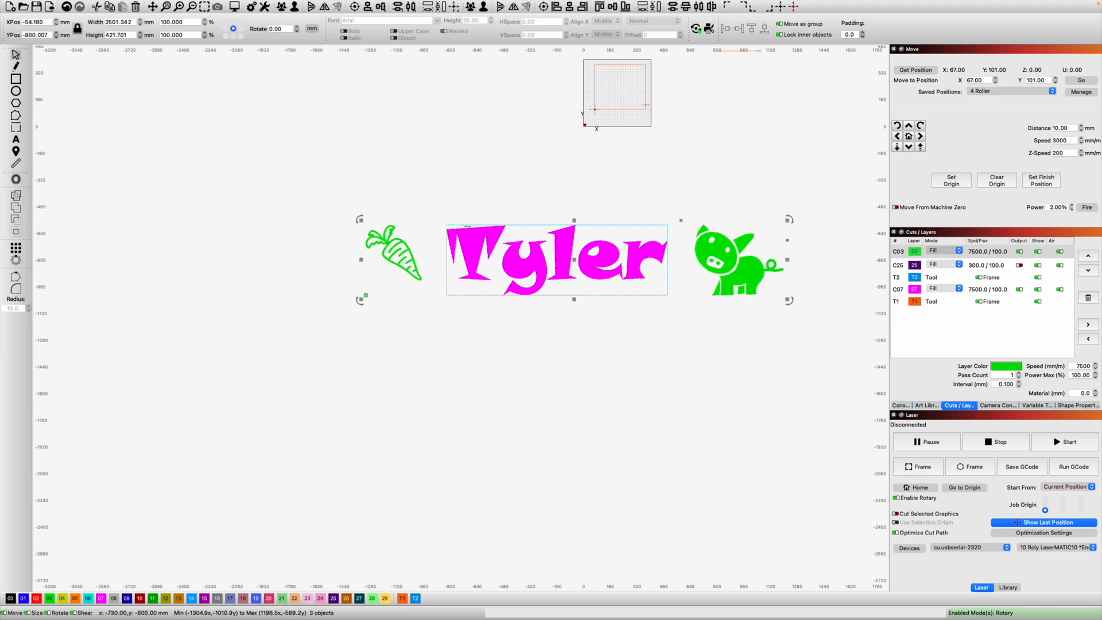
pyautogui.rightClick(518, 263)
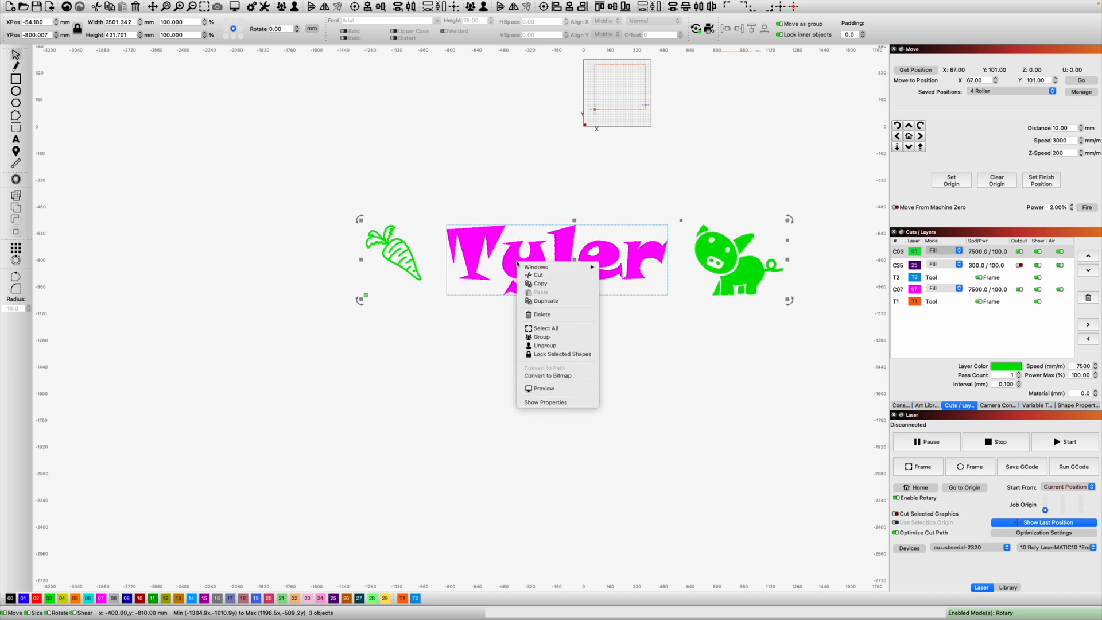
pyautogui.click(549, 376)
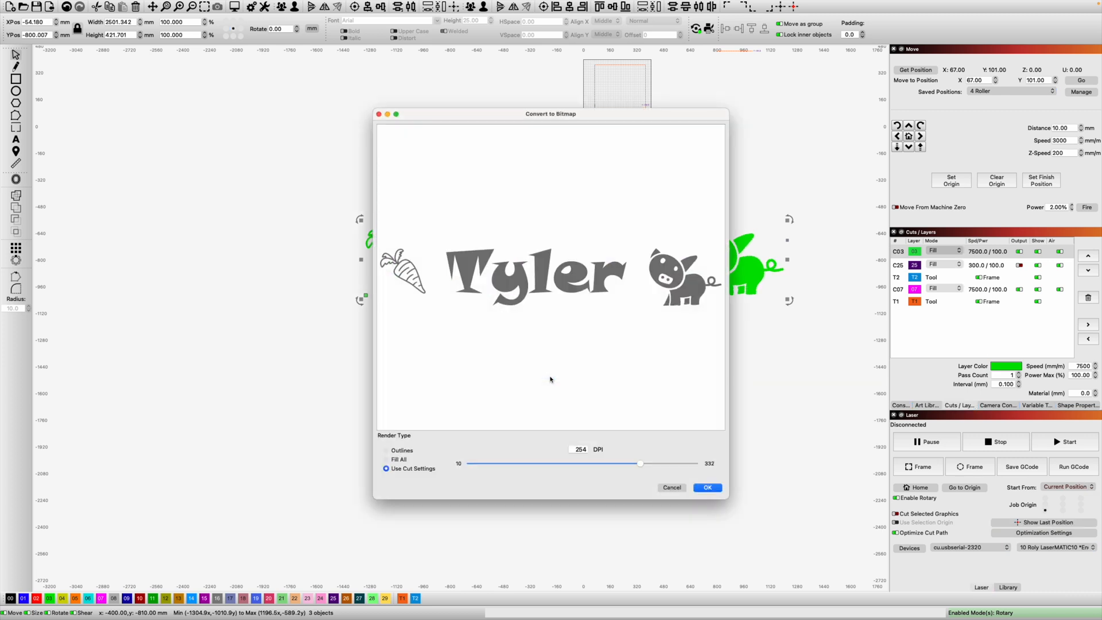
pyautogui.click(706, 488)
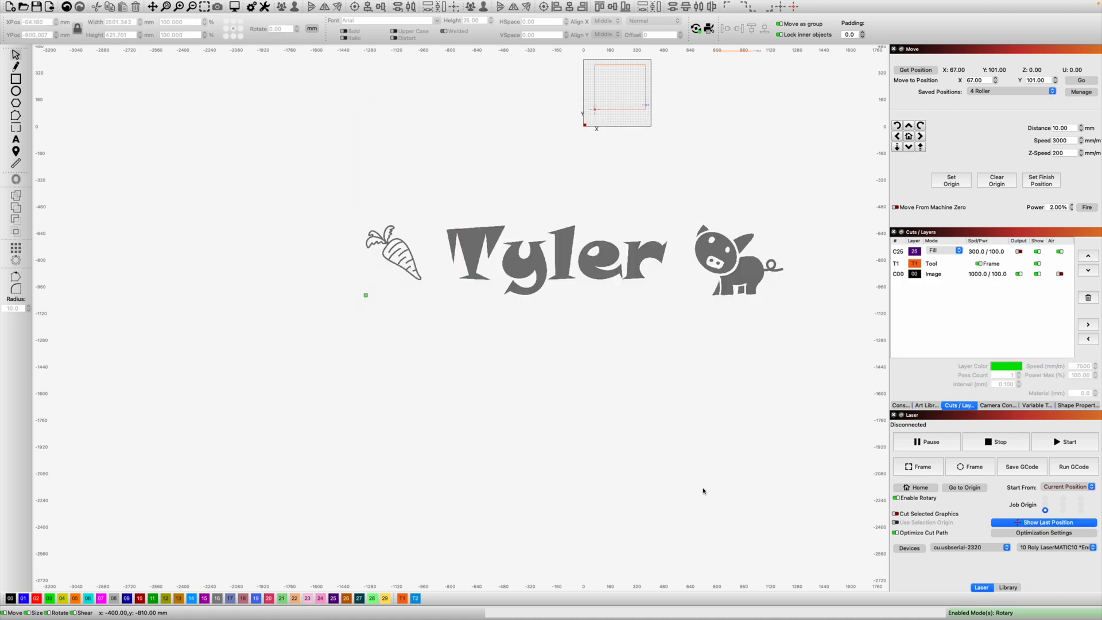
# Resize the combined bitmap proportionally to a width of 160 mm
pyautogui.scroll(2, 551, 270)
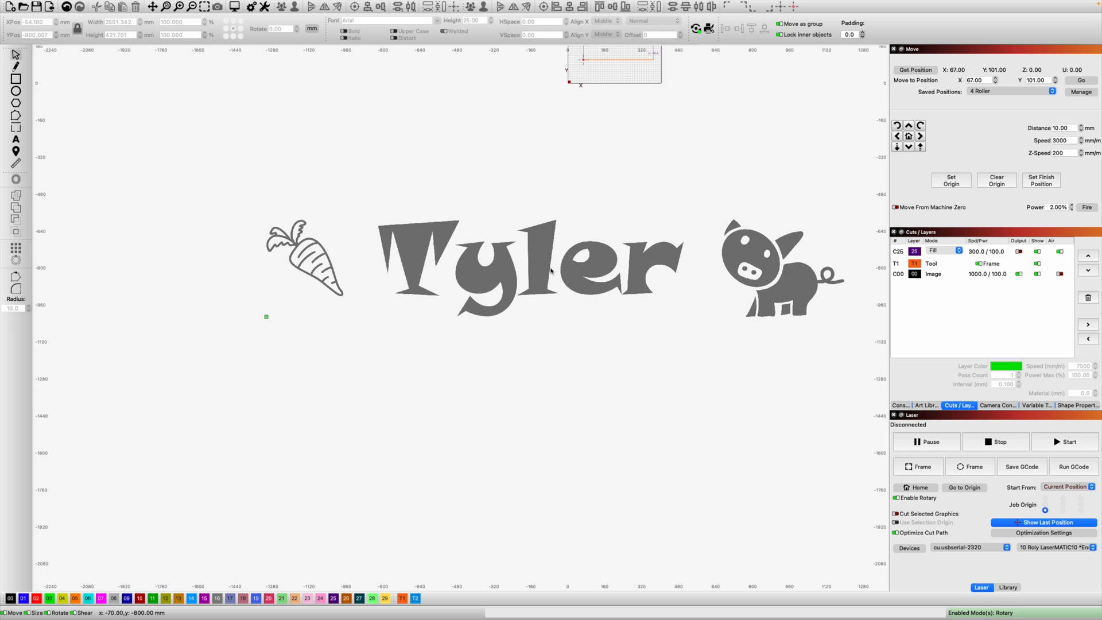
pyautogui.scroll(-2, 552, 270)
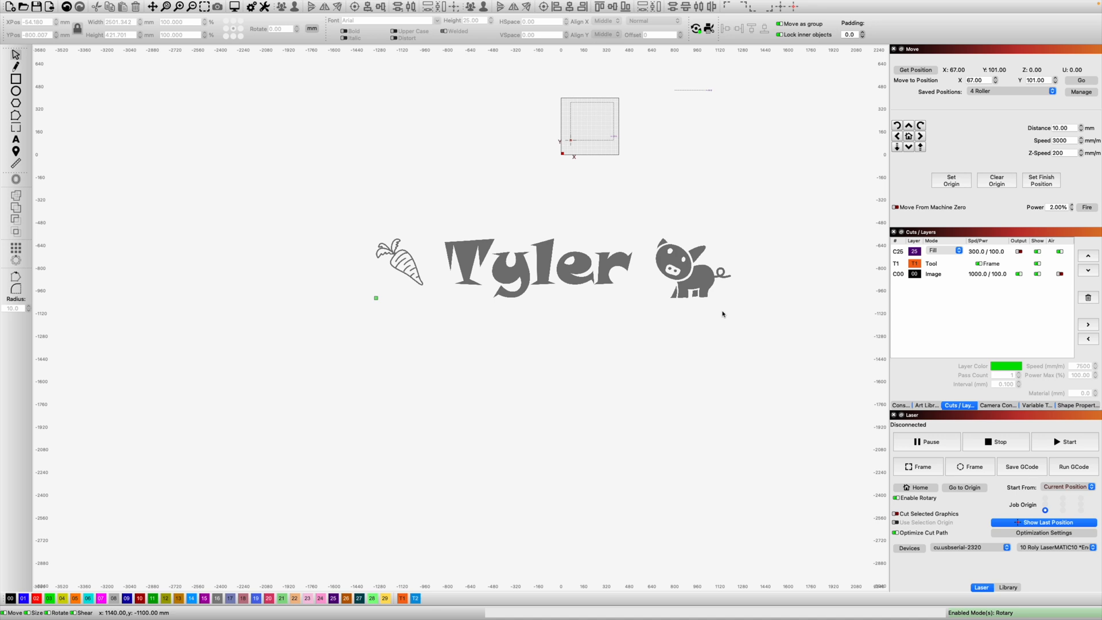
pyautogui.click(468, 252)
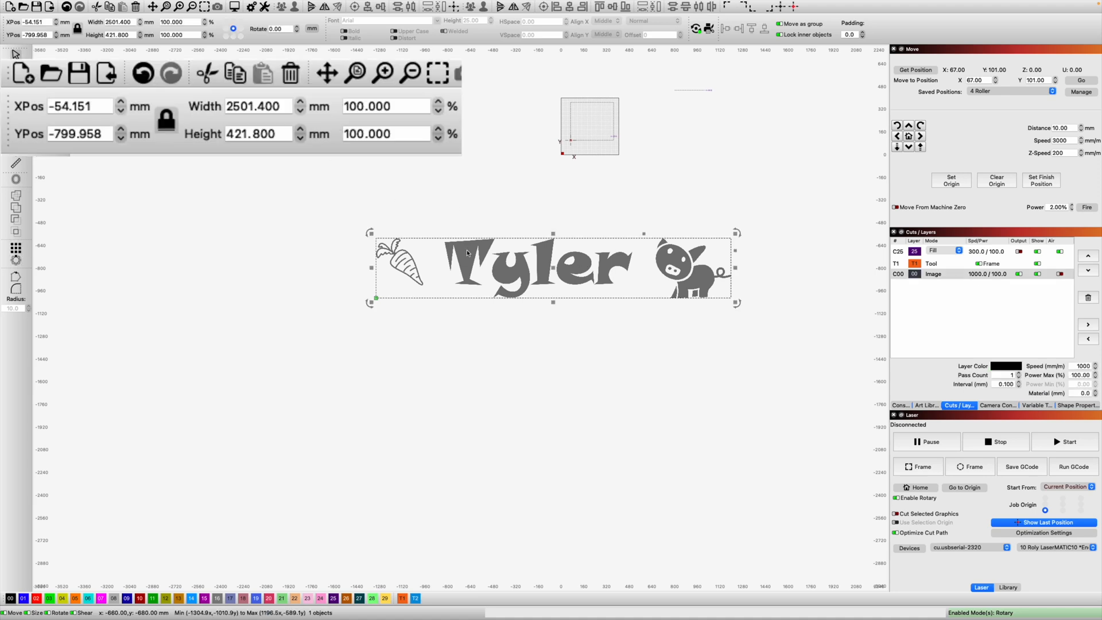
pyautogui.doubleClick(130, 22)
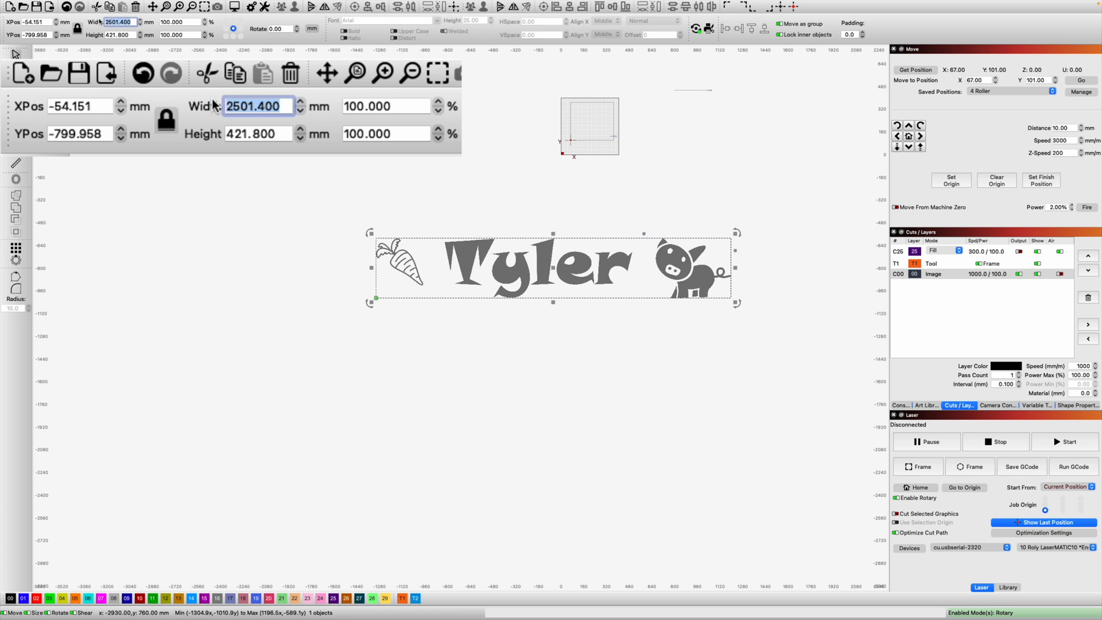
pyautogui.write('16')
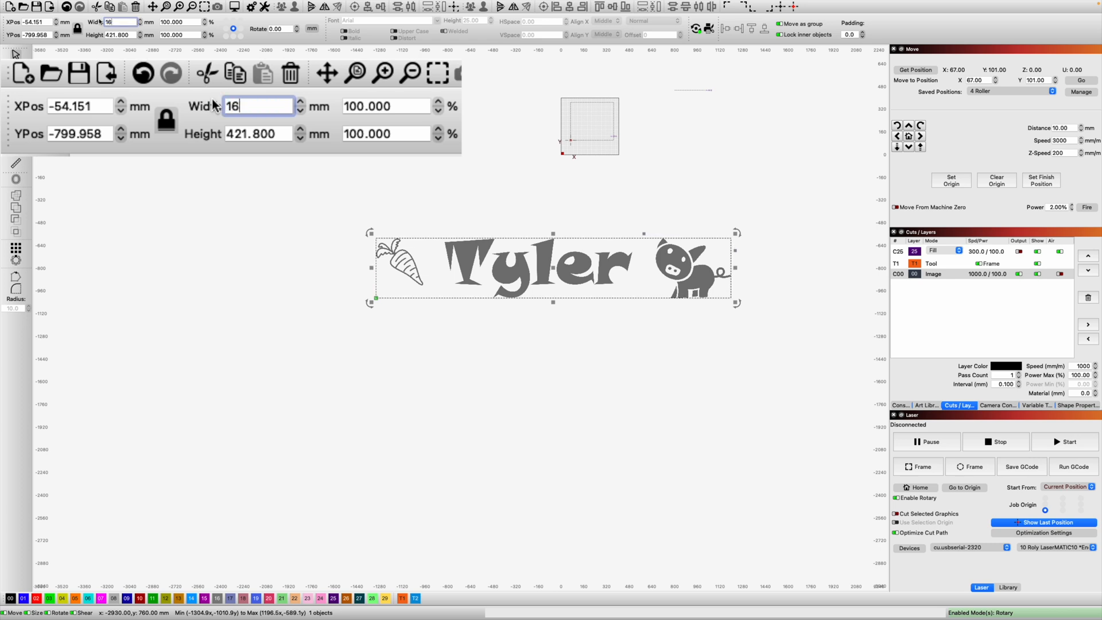
pyautogui.press('BackSpace')
pyautogui.write('60')
pyautogui.press('Return')
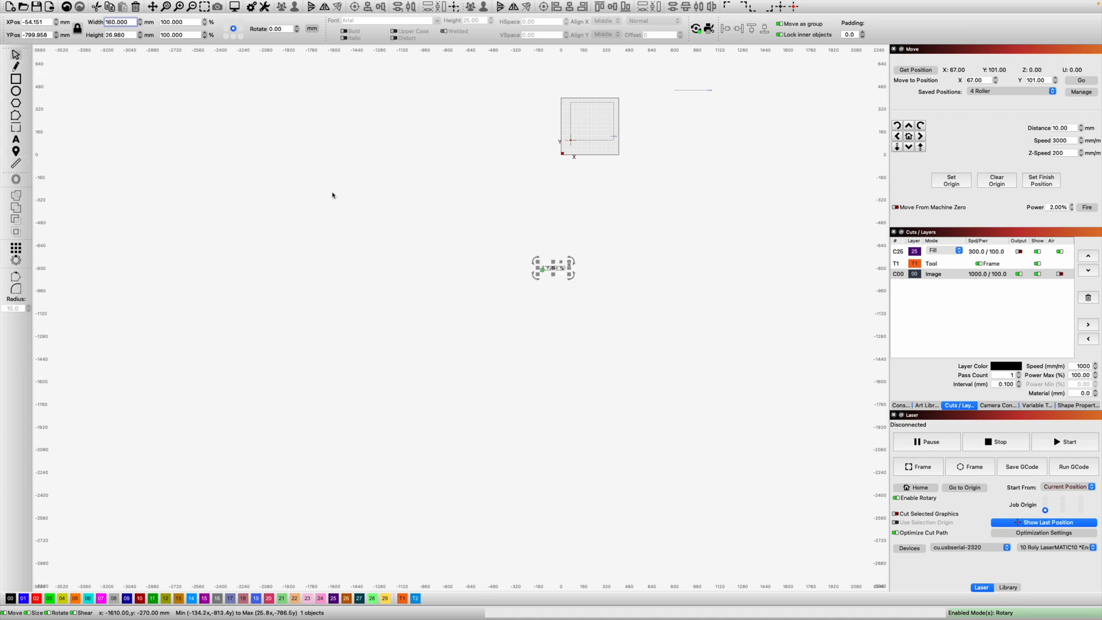
# Move the resized bitmap to the lower-left corner of the laser work area
pyautogui.click(747, 7)
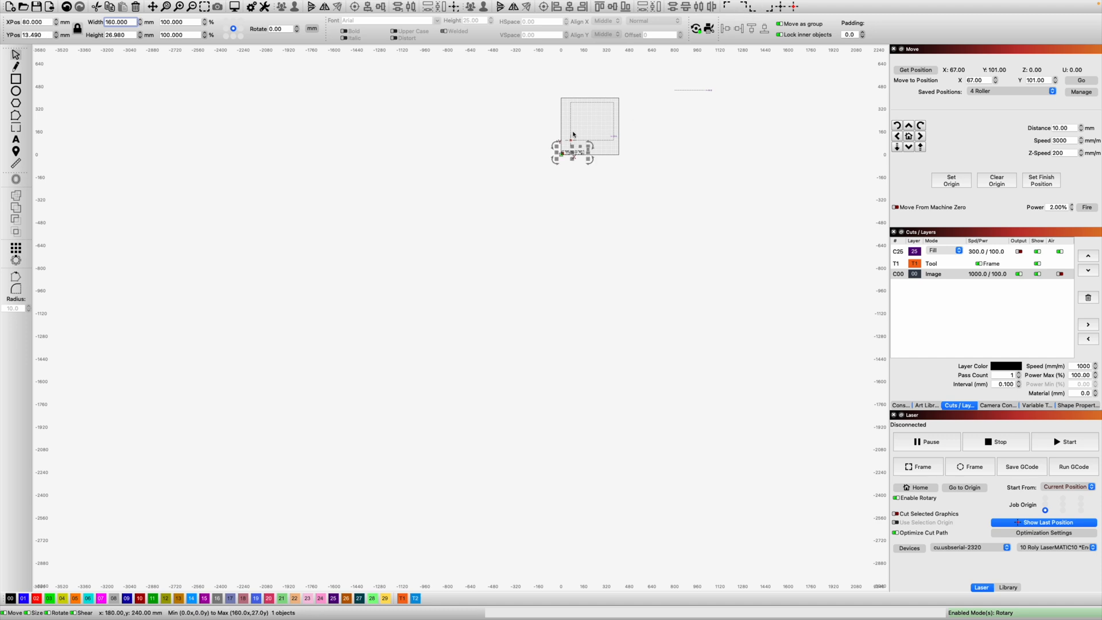
pyautogui.scroll(-1, 570, 128)
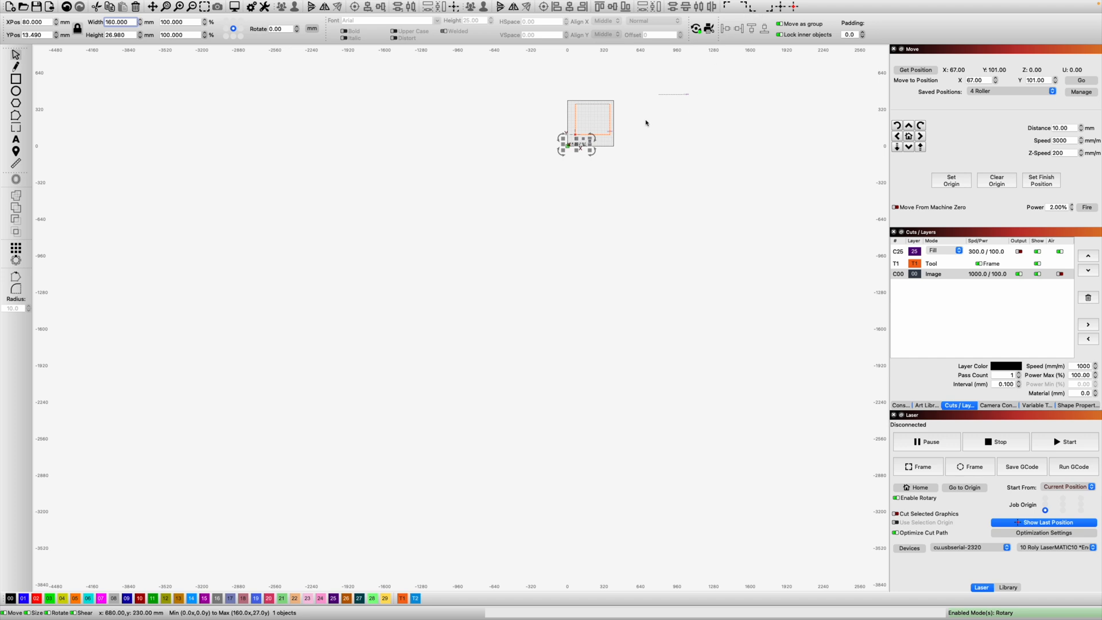
pyautogui.scroll(-1, 614, 142)
pyautogui.scroll(5, 614, 141)
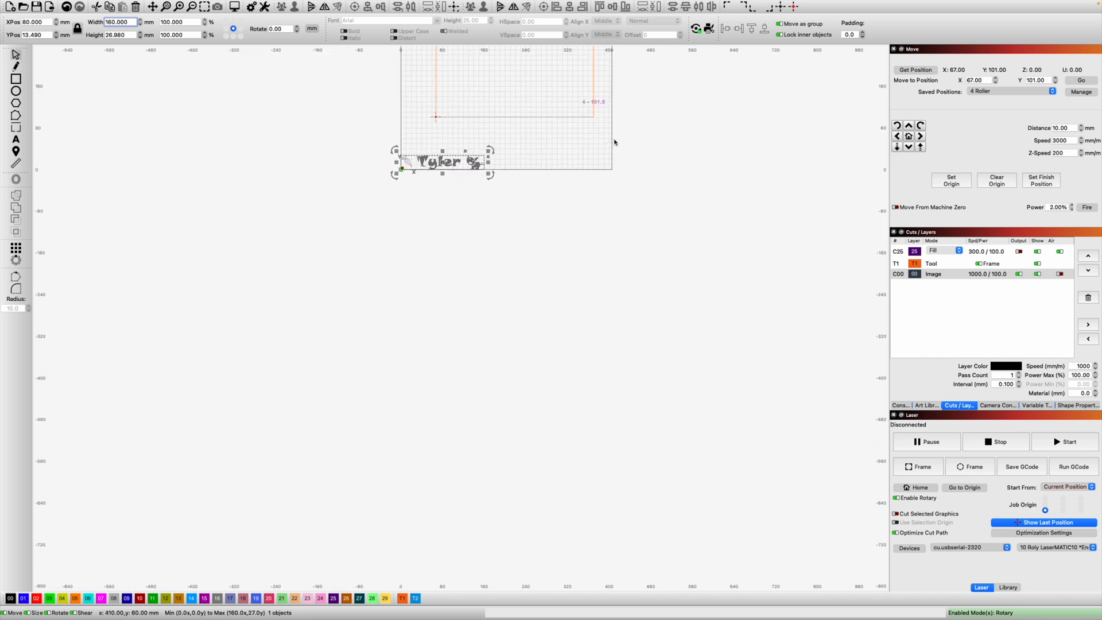
# Move the bitmap so its lower-left corner sits on the orange frame's lower-left corner, at about X 67, Y 101.5 mm
pyautogui.click(518, 105)
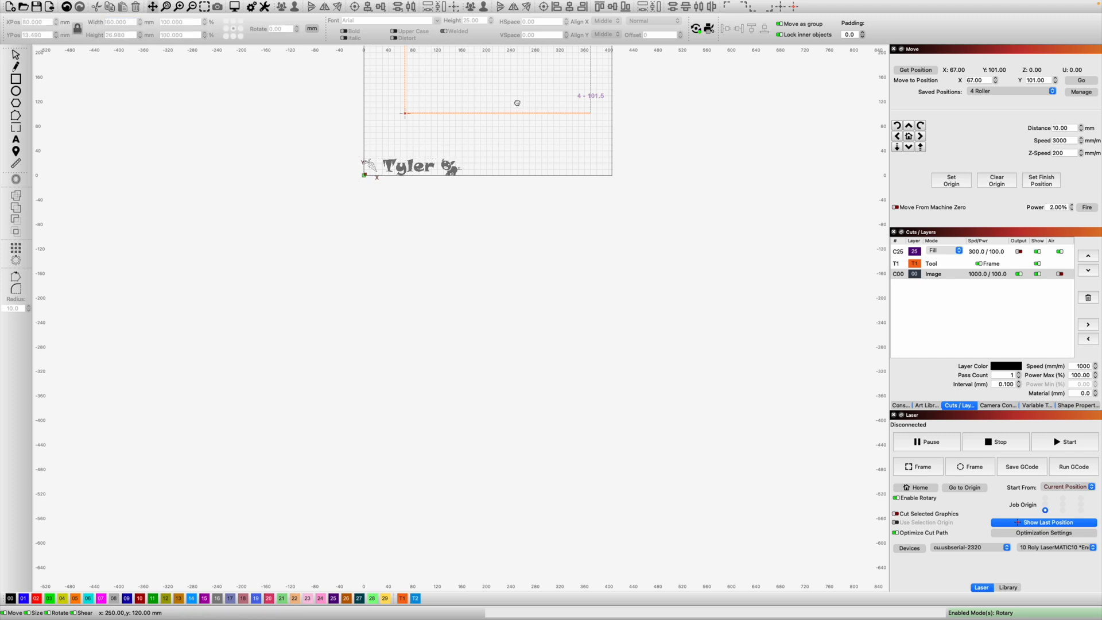
pyautogui.moveTo(518, 105); pyautogui.dragTo(575, 325)
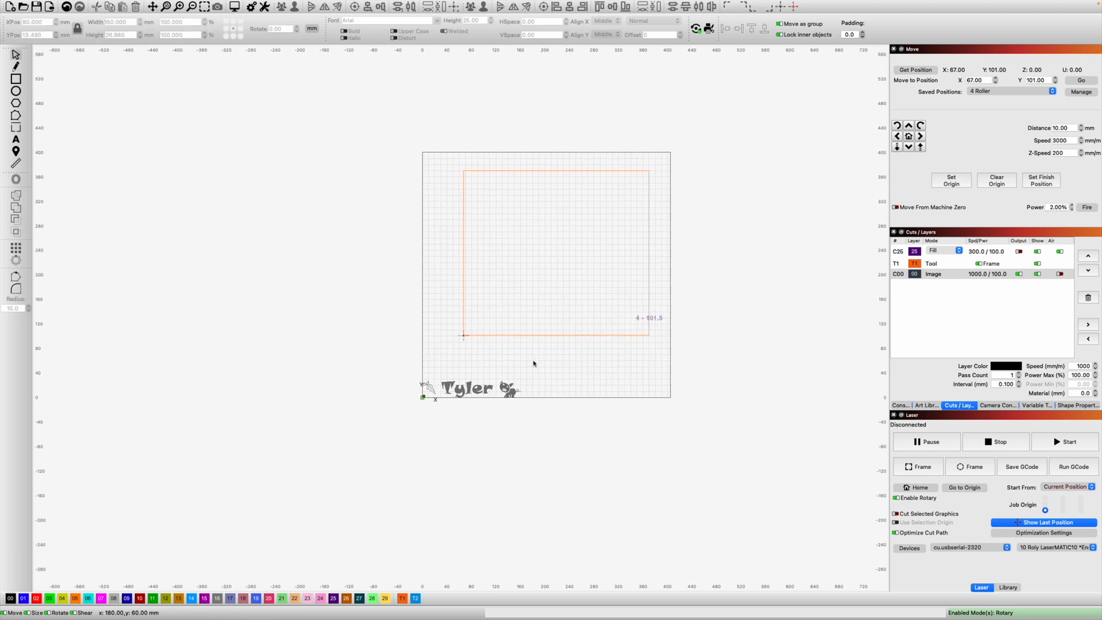
pyautogui.scroll(3, 534, 363)
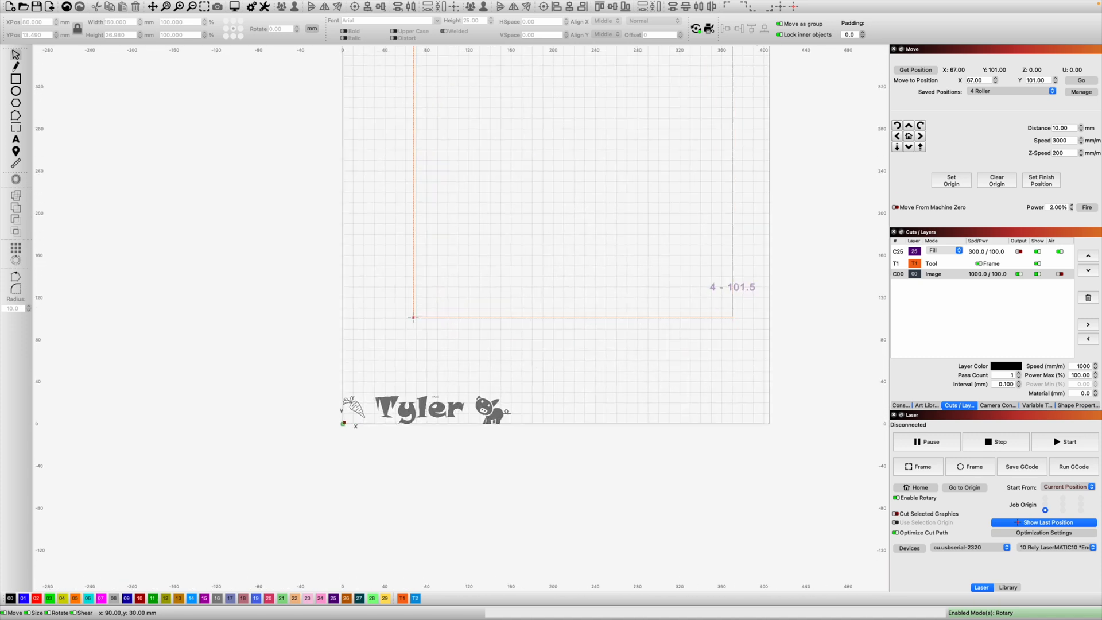
pyautogui.click(423, 410)
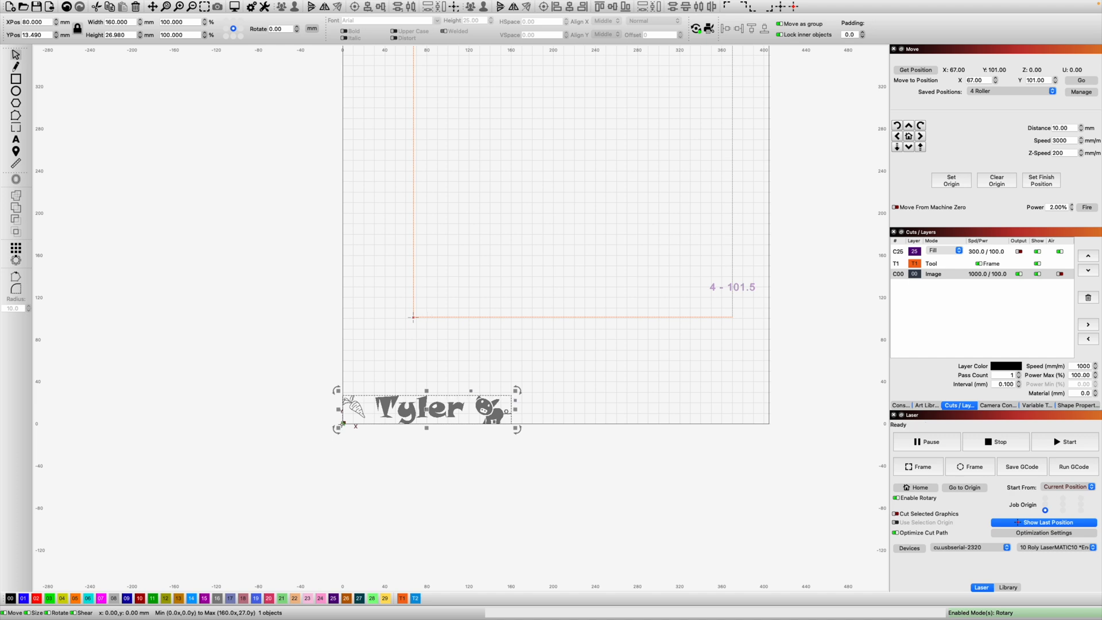
pyautogui.moveTo(343, 426); pyautogui.dragTo(410, 316)
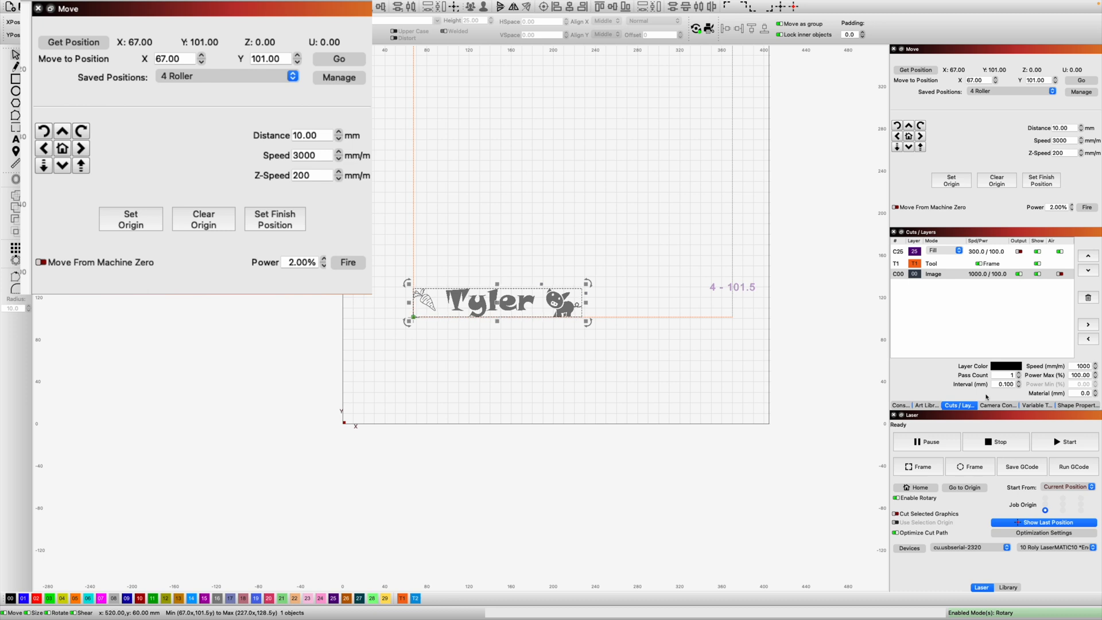
# Home the laser and jog the head in 10 mm steps in the negative Y and negative X directions
pyautogui.click(910, 137)
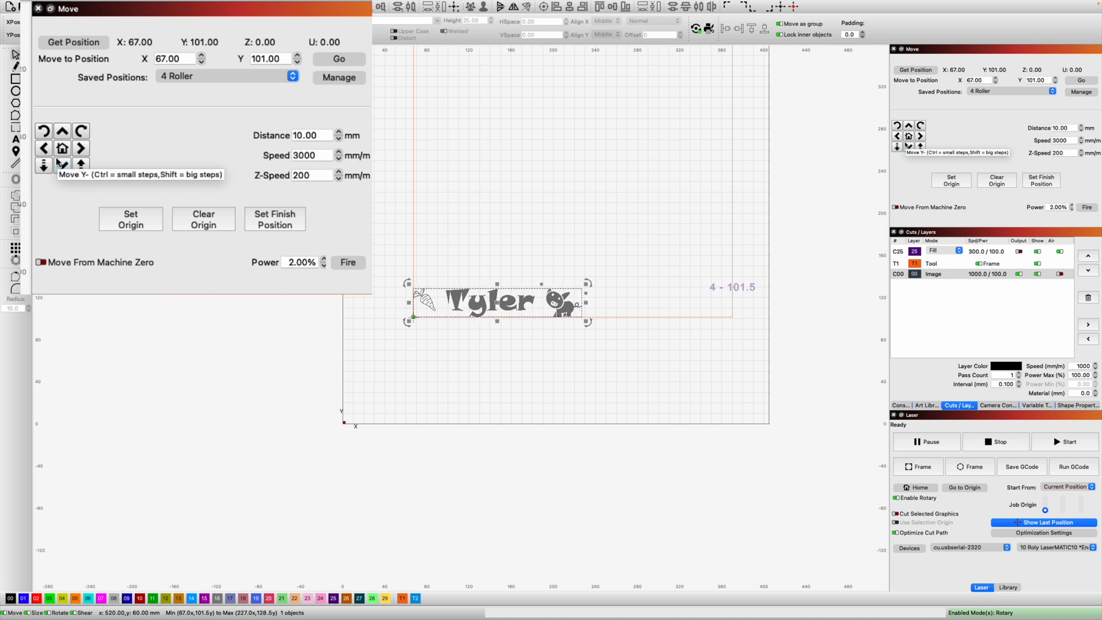
pyautogui.click(61, 165)
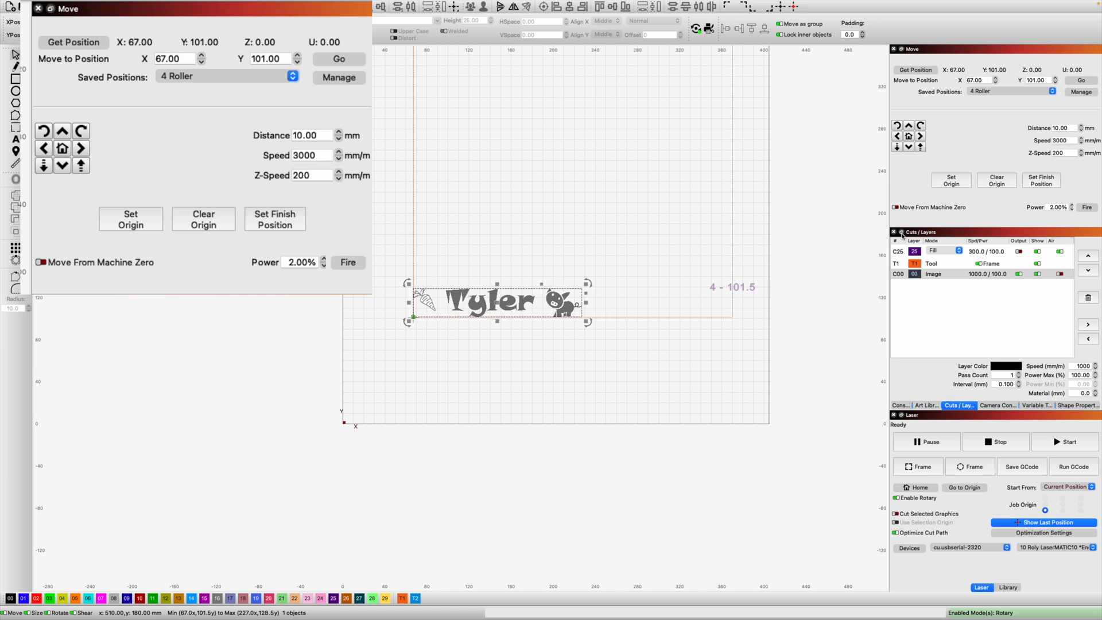
pyautogui.click(63, 167)
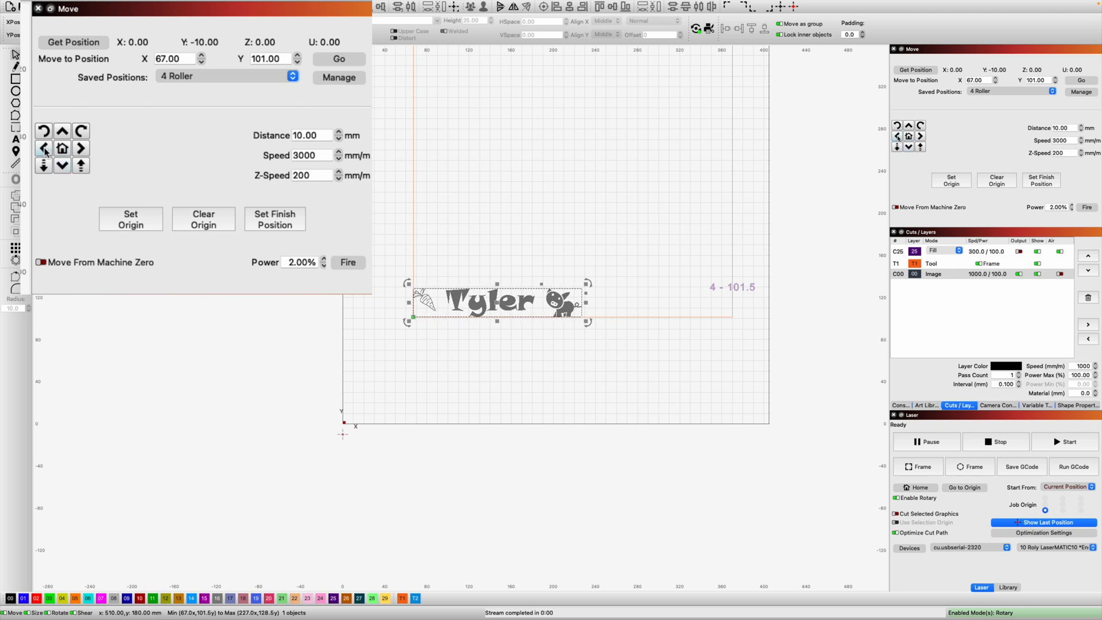
pyautogui.click(46, 150)
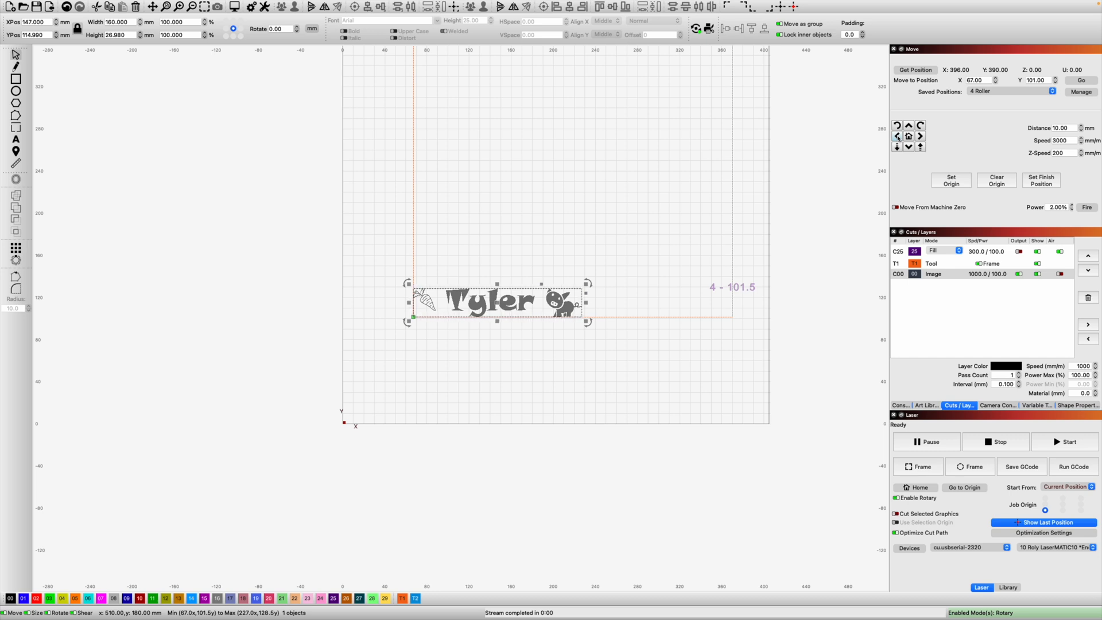
# Send the laser head to the saved position "4 Roller"
pyautogui.click(987, 95)
pyautogui.click(987, 92)
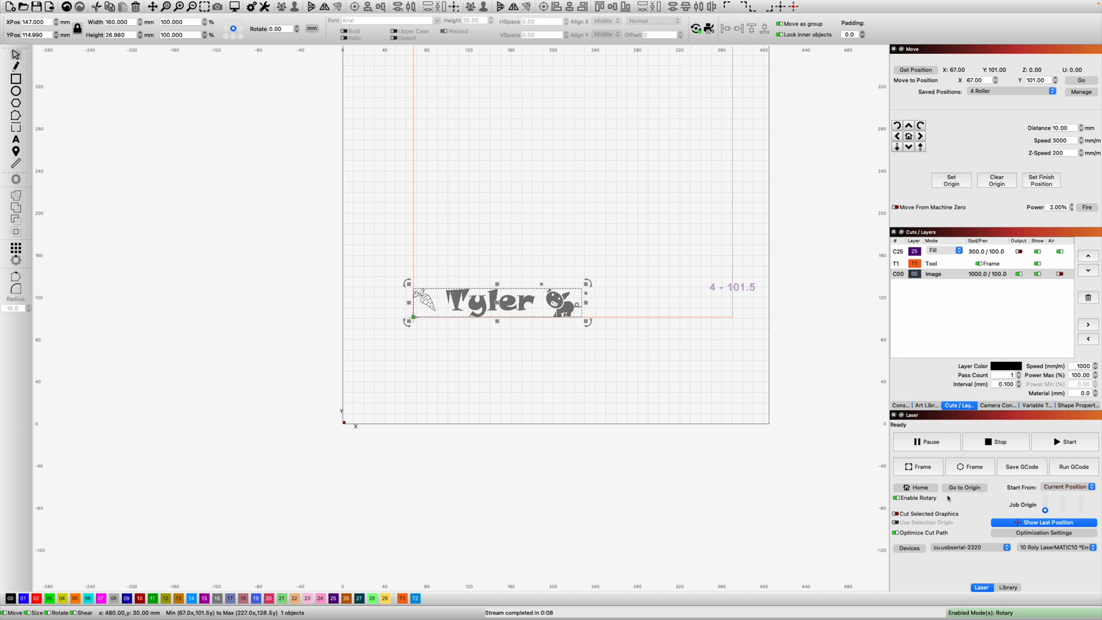
# Check the rotary enable setting and review the roller configuration in Rotary Setup without changing it
pyautogui.click(898, 498)
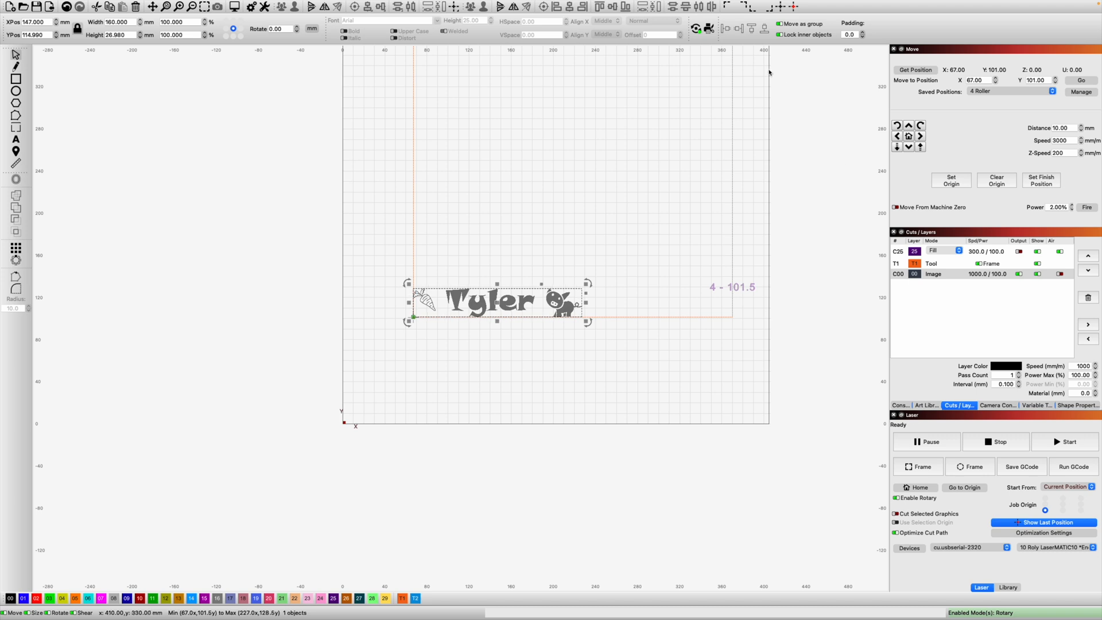
pyautogui.click(696, 29)
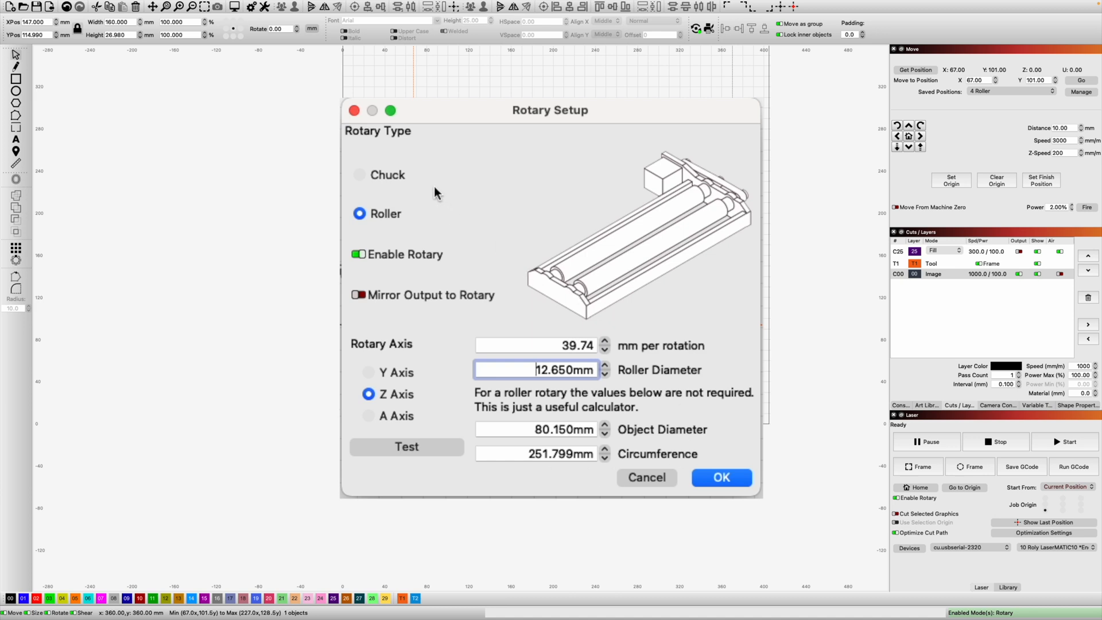
pyautogui.click(355, 112)
# Draw a rectangle above the name bitmap and, with its aspect ratio unlocked, set its size to 185 mm wide by 252 mm high
pyautogui.click(16, 79)
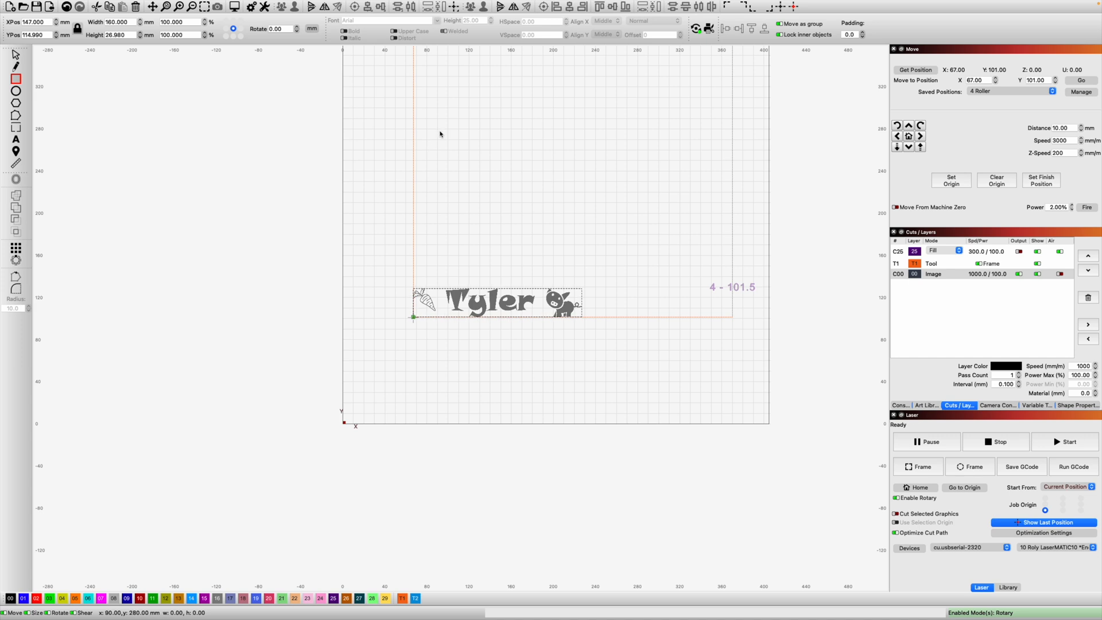
pyautogui.moveTo(438, 131)
pyautogui.mouseDown()
pyautogui.moveTo(500, 172)
pyautogui.moveTo(617, 214)
pyautogui.moveTo(620, 229)
pyautogui.mouseUp()
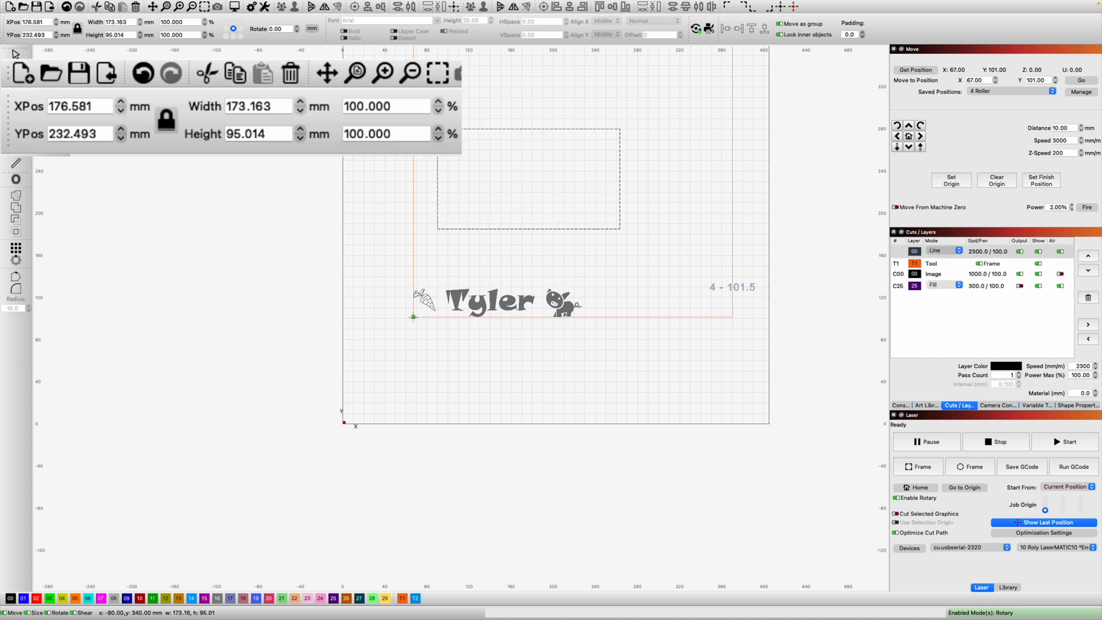
pyautogui.click(78, 30)
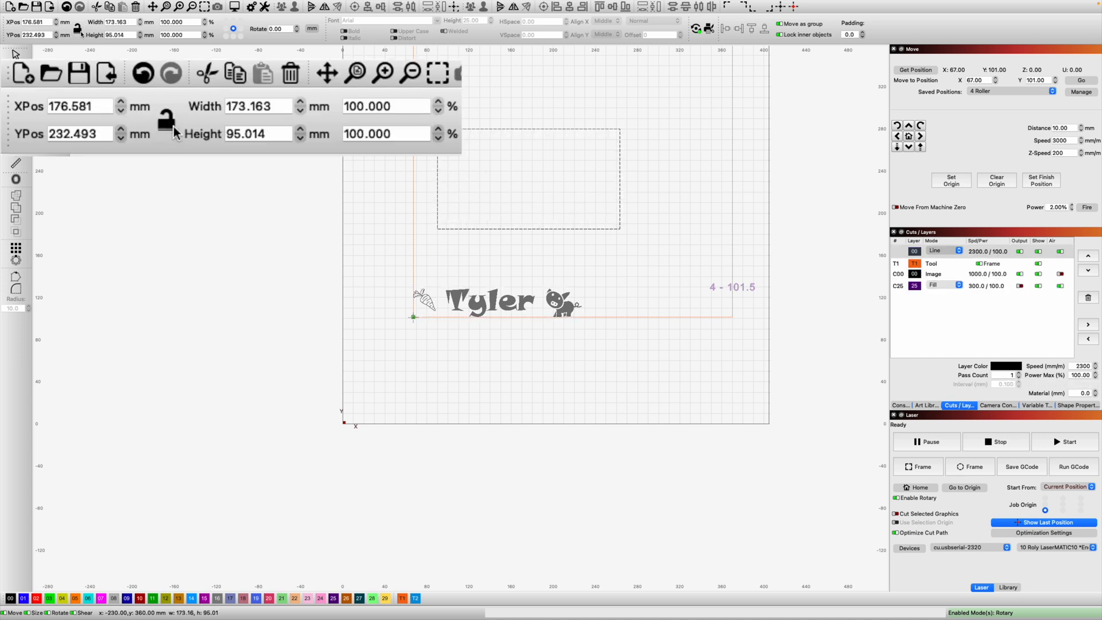
pyautogui.click(103, 35)
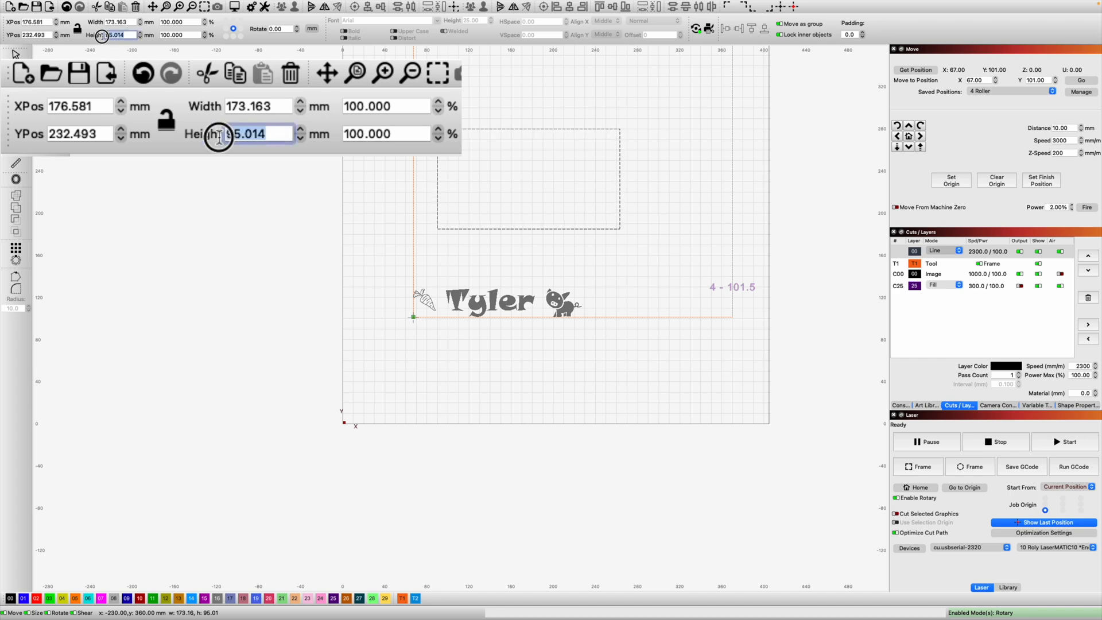
pyautogui.write('252')
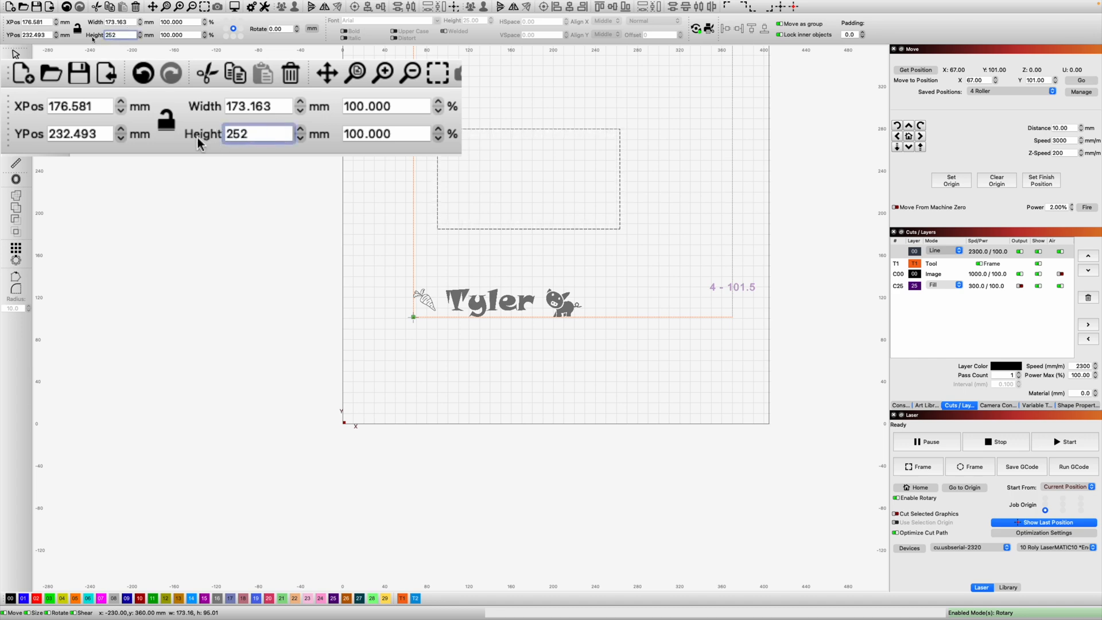
pyautogui.press('Tab')
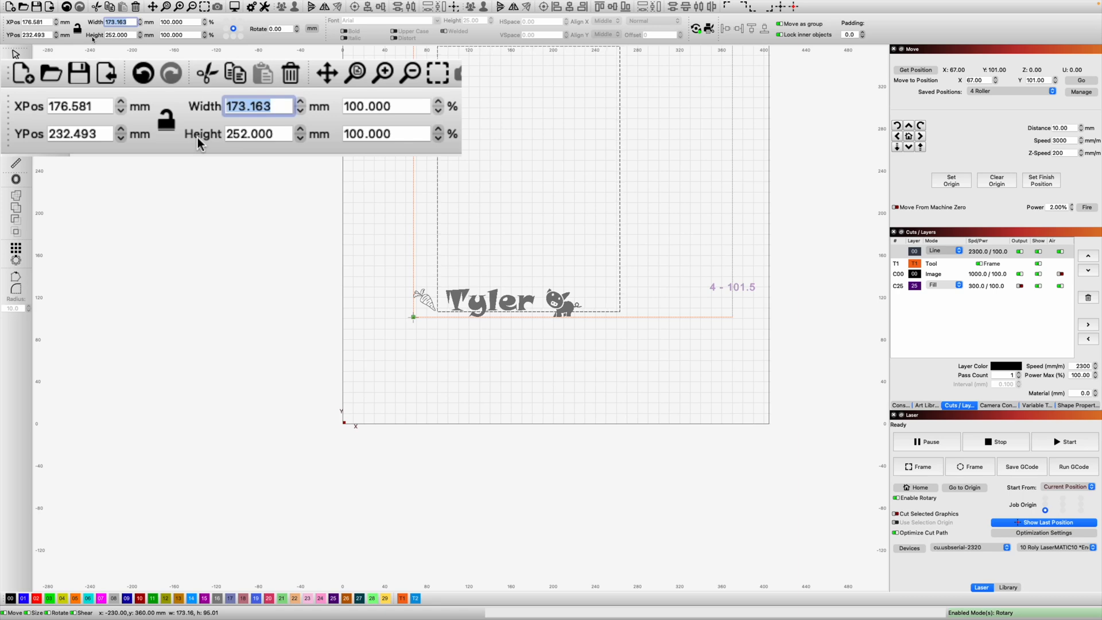
pyautogui.write('185')
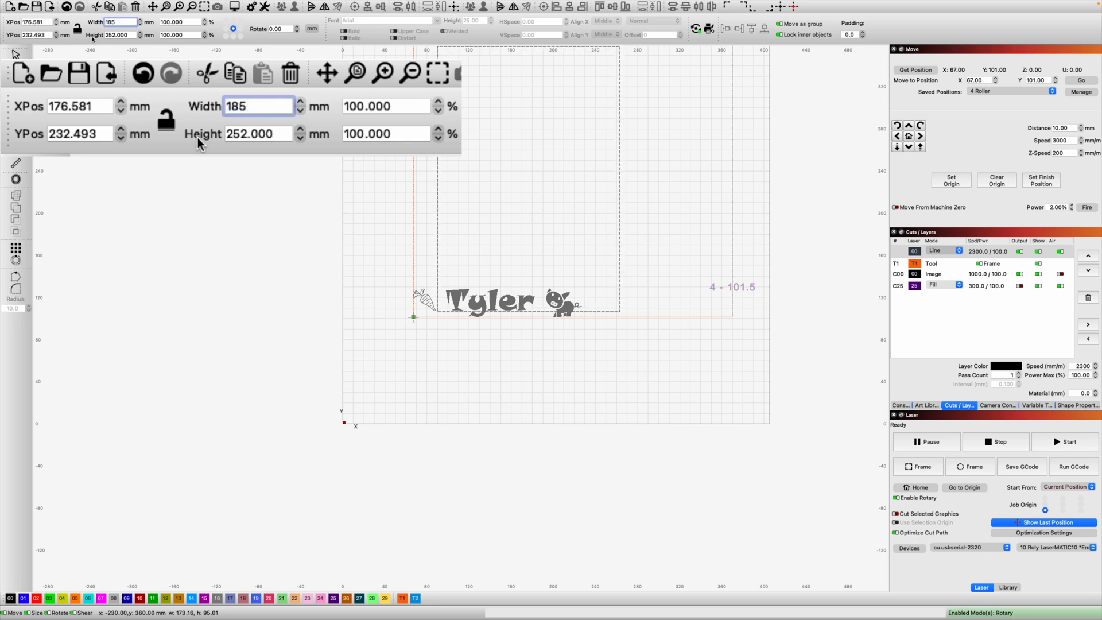
pyautogui.press('Return')
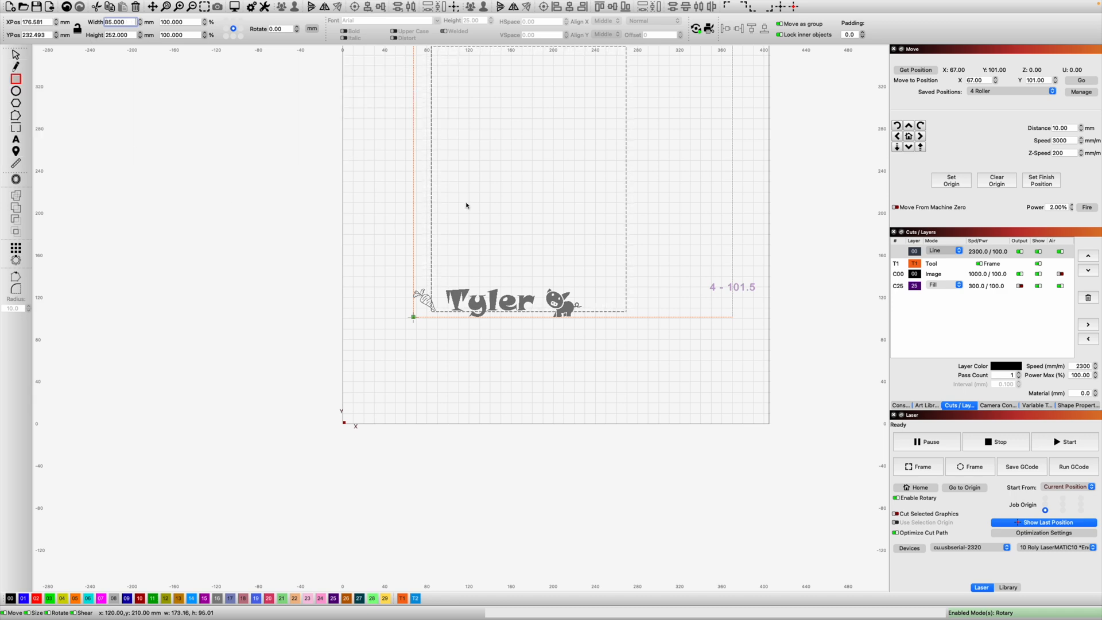
# Move the rectangle's lower-left corner onto the orange frame's lower-left corner at about X 67, Y 101.5 mm, and delete the rectangle
pyautogui.click(16, 55)
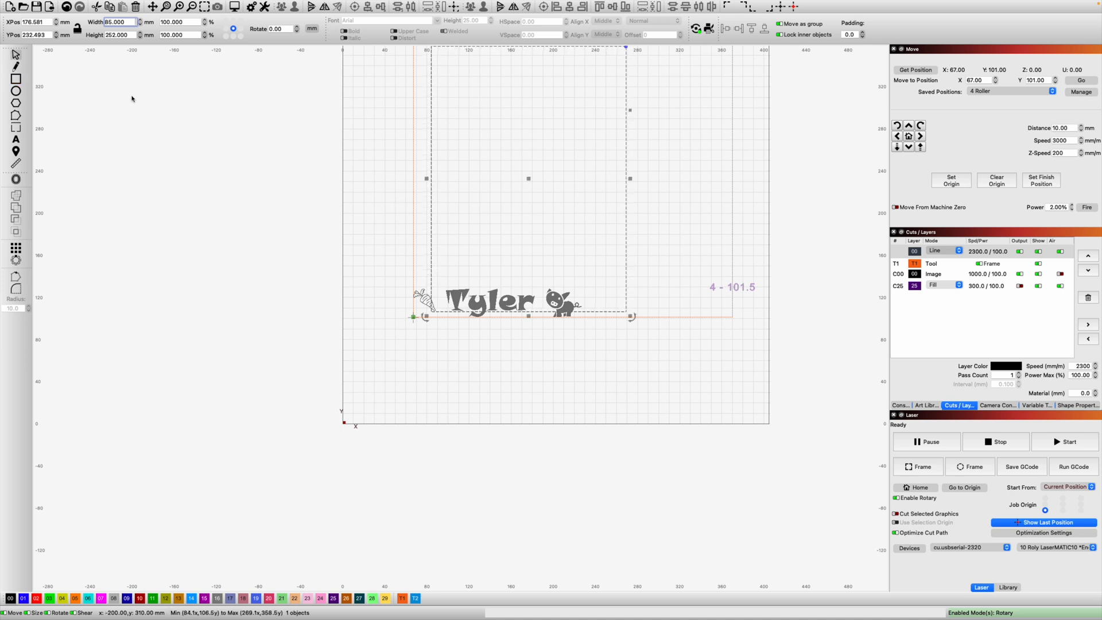
pyautogui.click(131, 115)
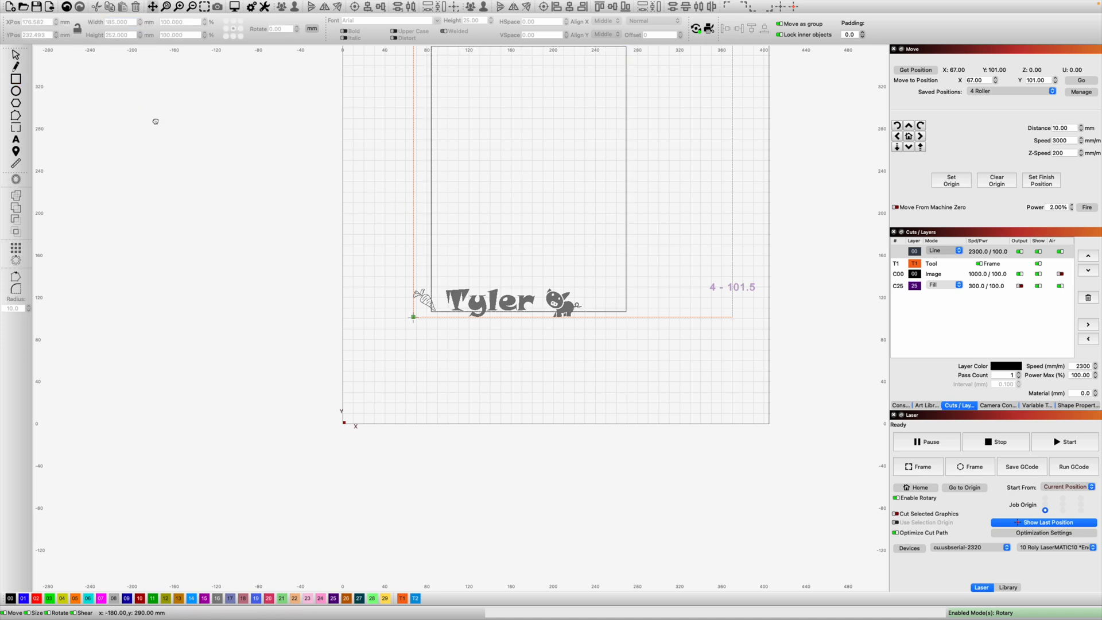
pyautogui.moveTo(153, 116); pyautogui.dragTo(143, 209)
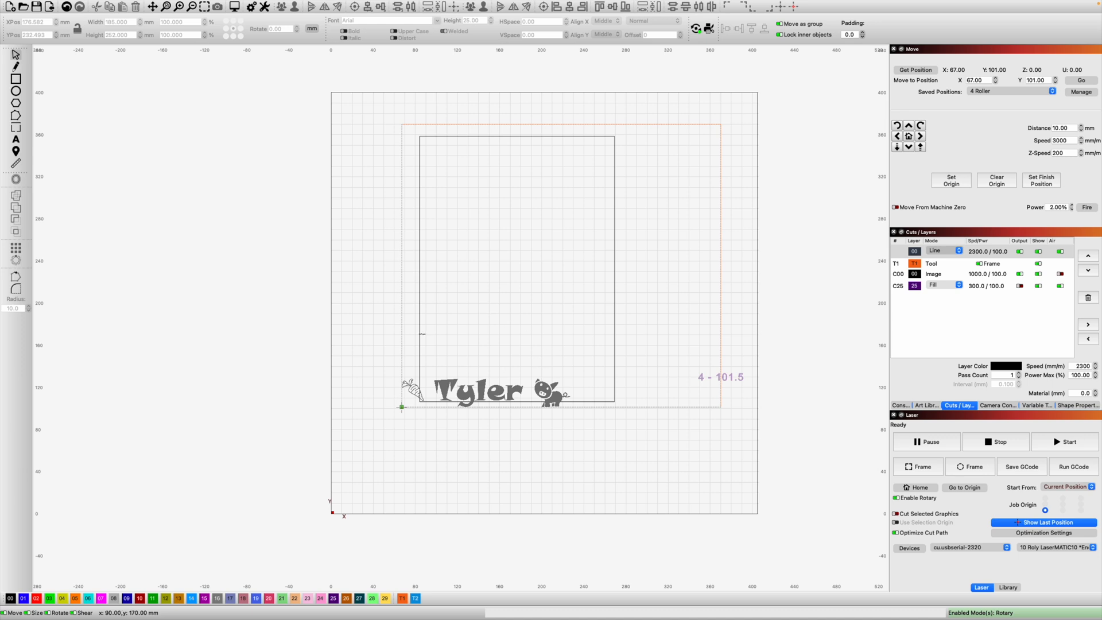
pyautogui.click(419, 334)
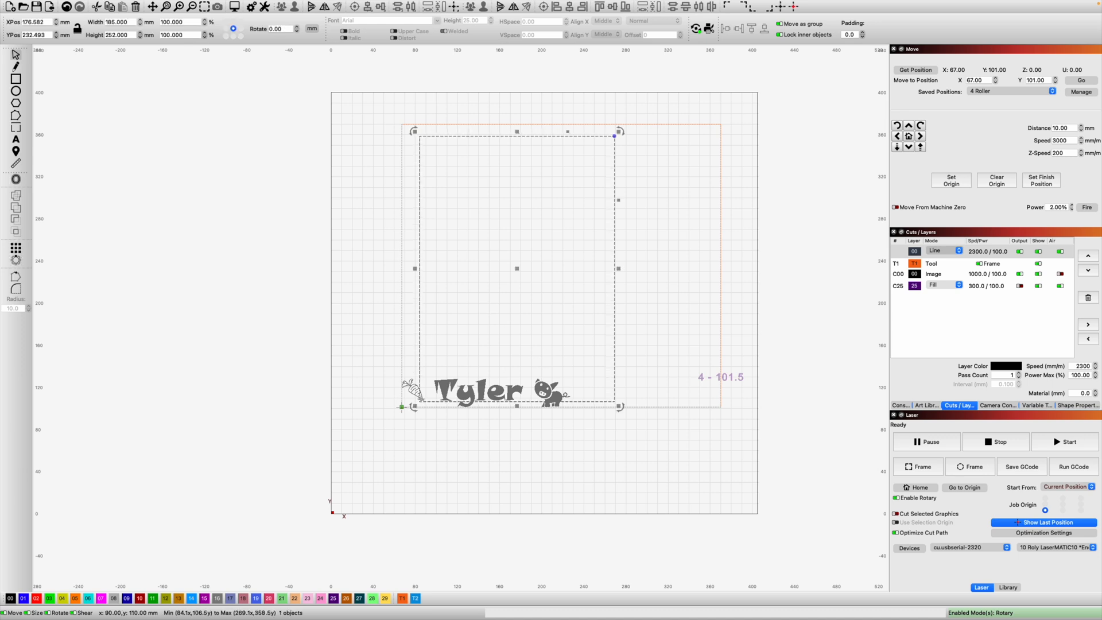
pyautogui.moveTo(415, 398); pyautogui.dragTo(405, 408)
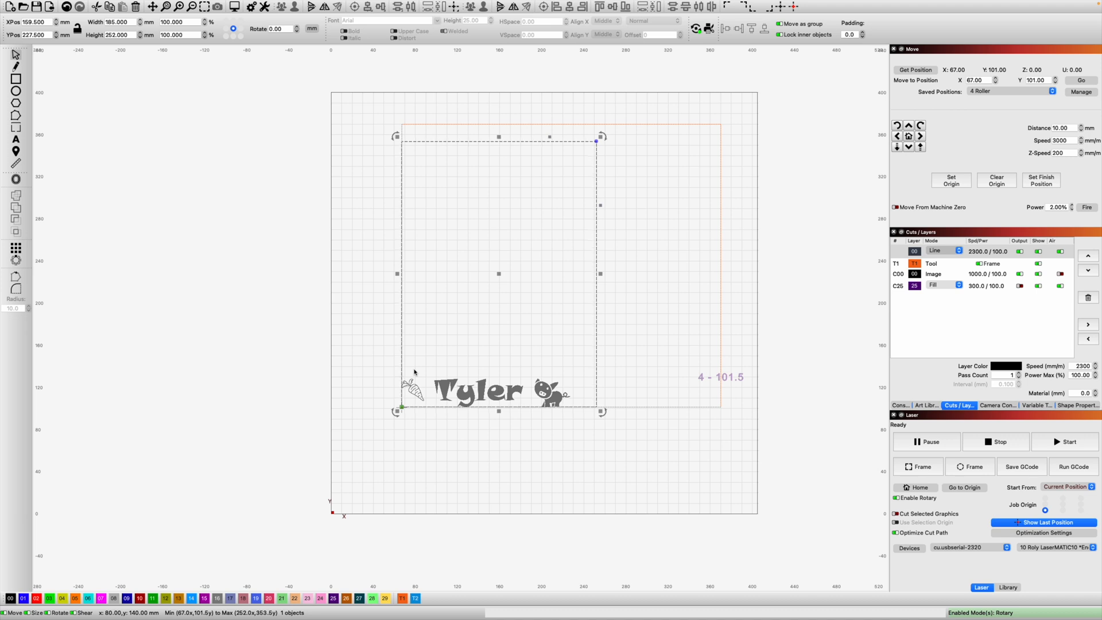
pyautogui.moveTo(626, 322); pyautogui.dragTo(561, 283)
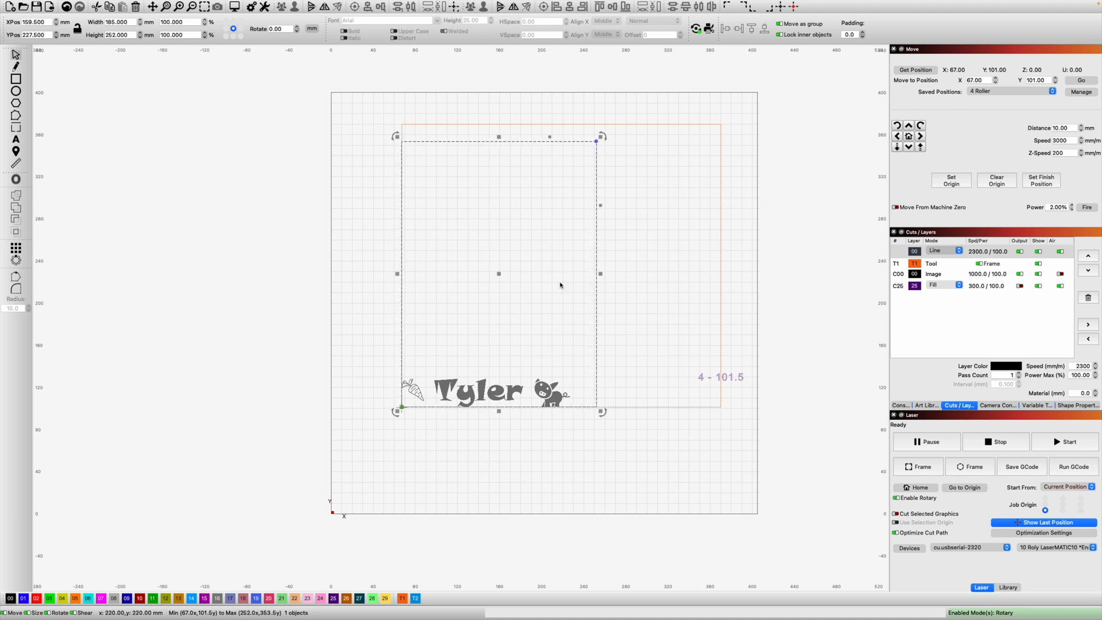
pyautogui.press('Delete')
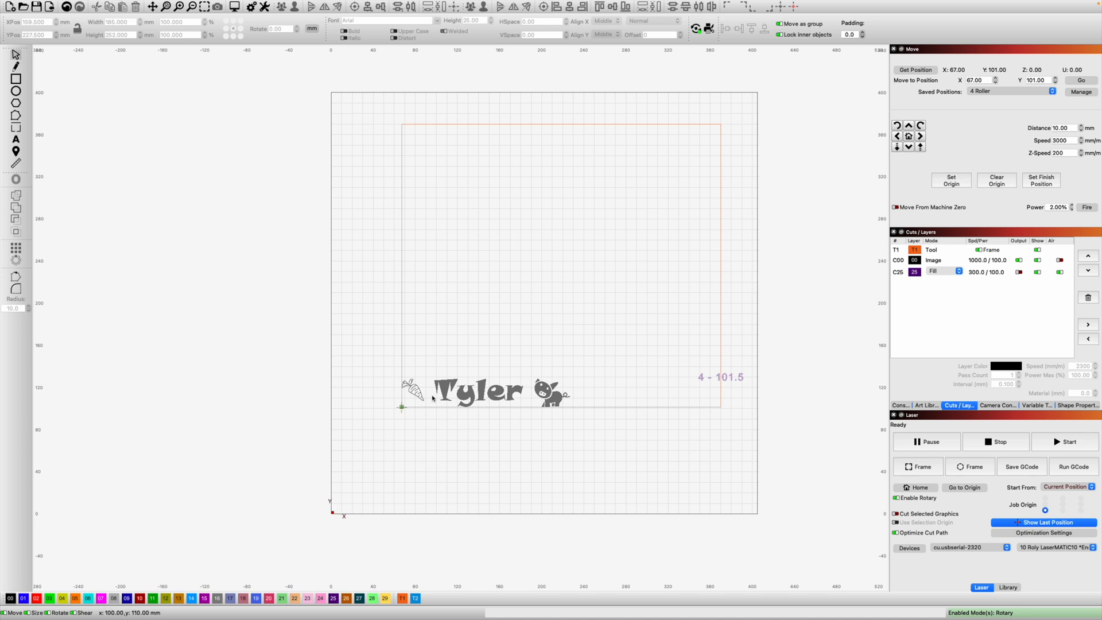
# Shift the name bitmap 20 mm in the positive X direction and deselect it
pyautogui.click(461, 395)
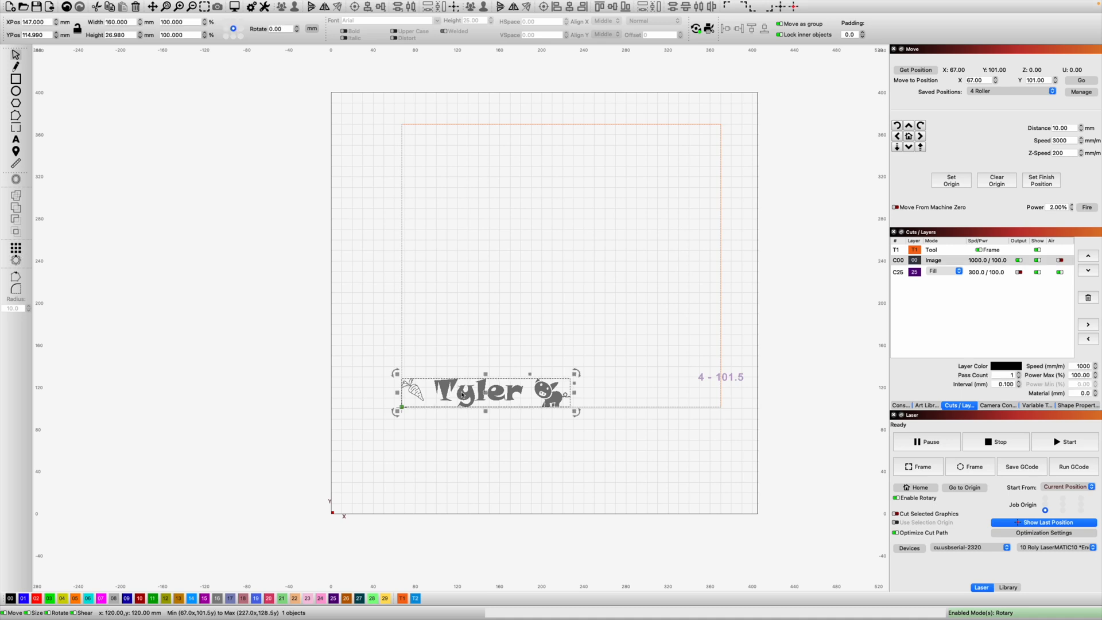
pyautogui.press('super+Right')
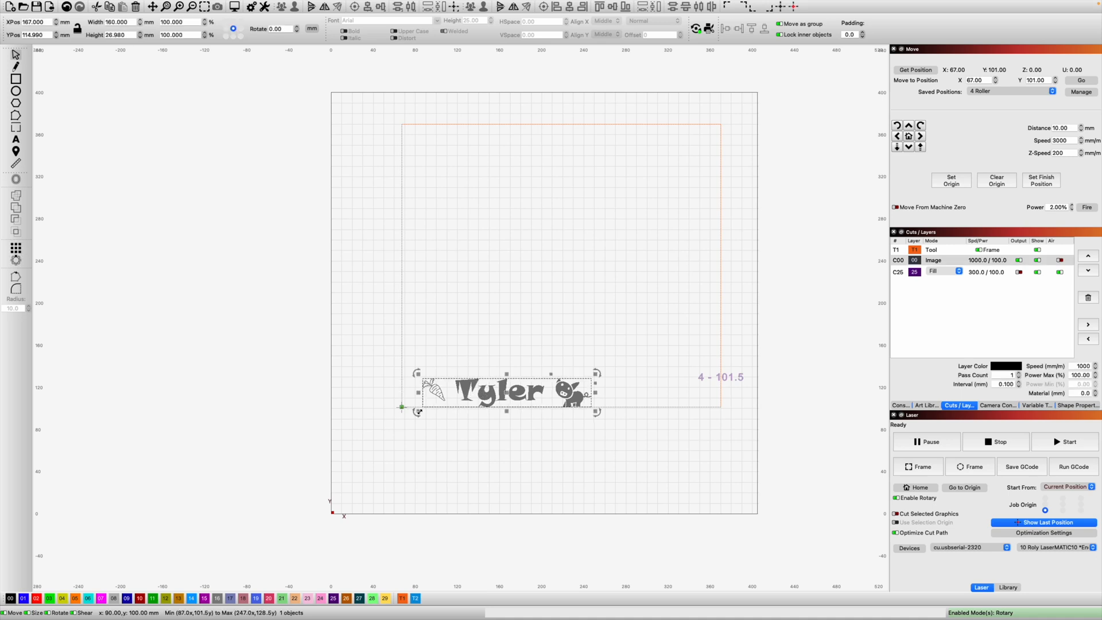
pyautogui.click(363, 365)
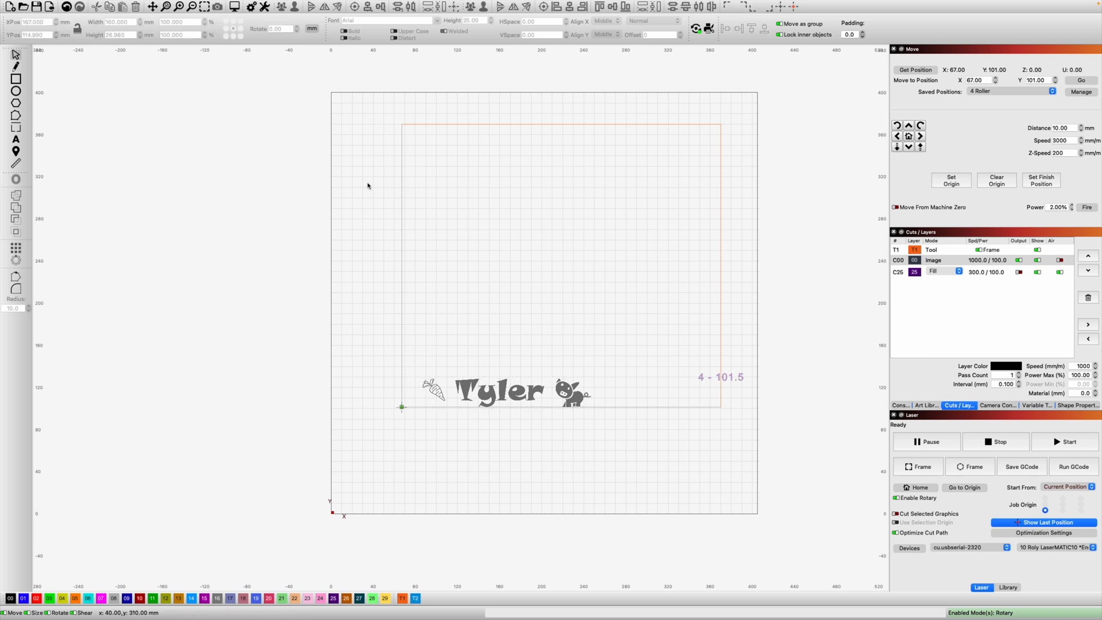
# Preview the engraving job, examine the lettering and traversal moves up close, and close the preview
pyautogui.click(234, 7)
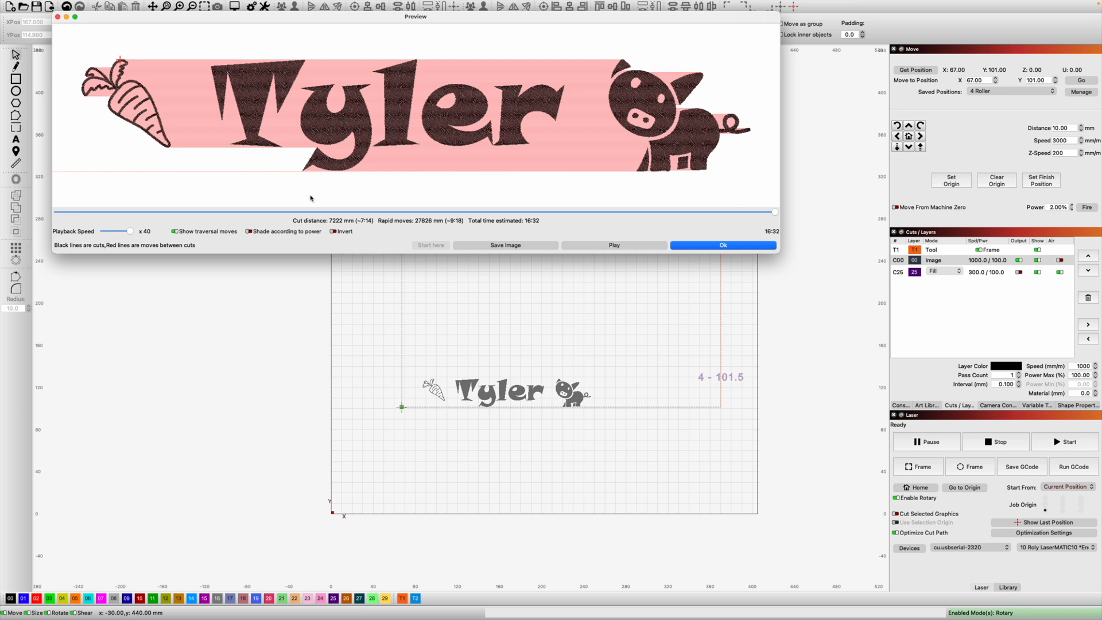
pyautogui.scroll(3, 361, 155)
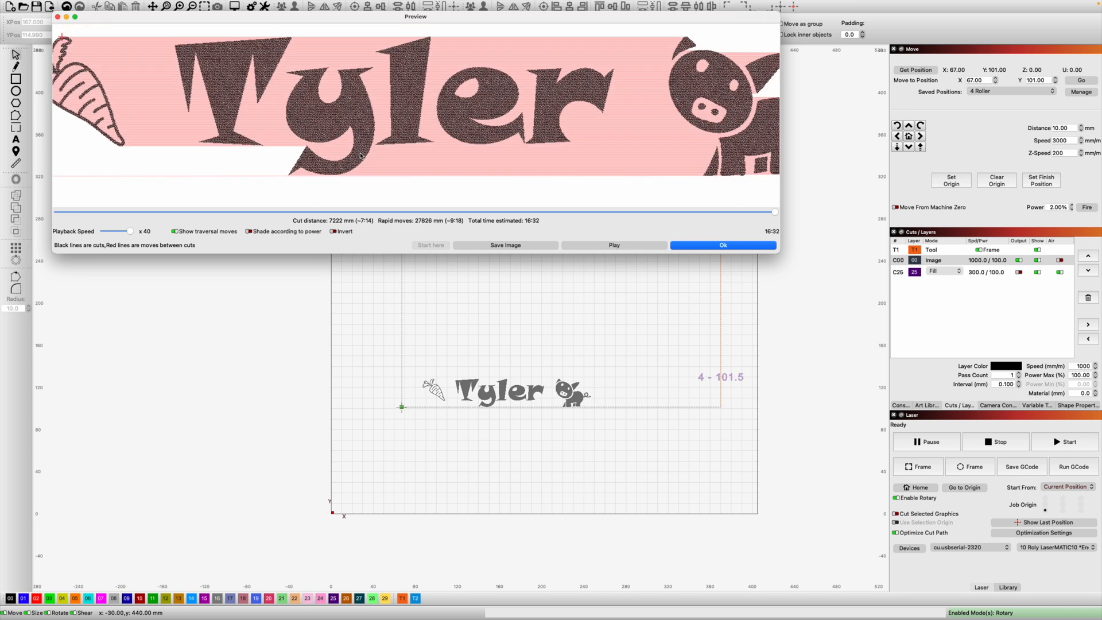
pyautogui.scroll(-3, 361, 155)
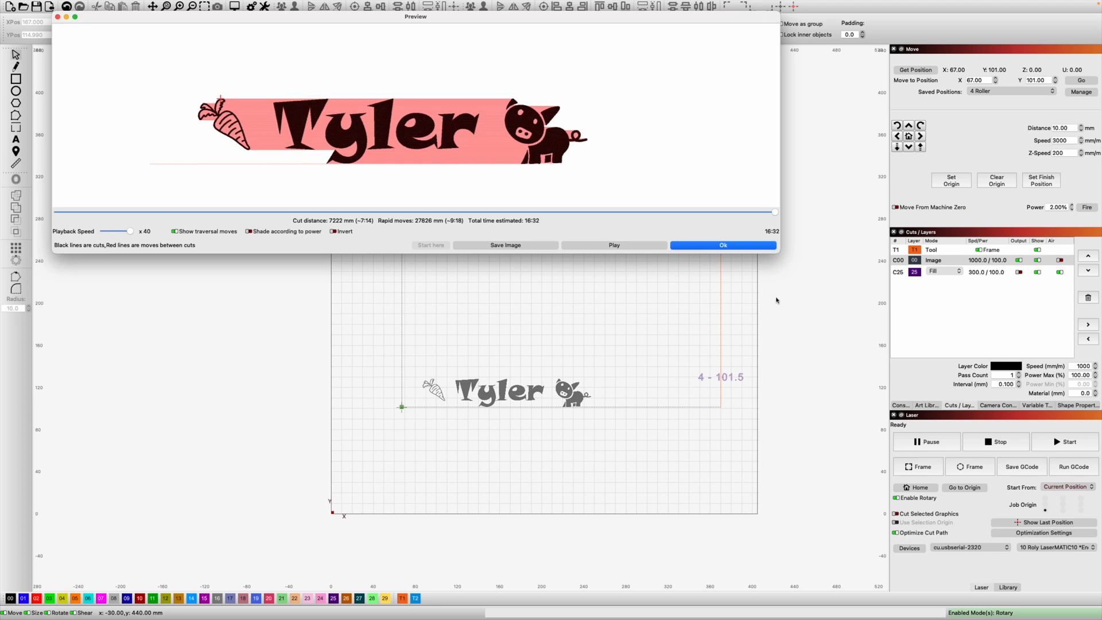
pyautogui.click(723, 246)
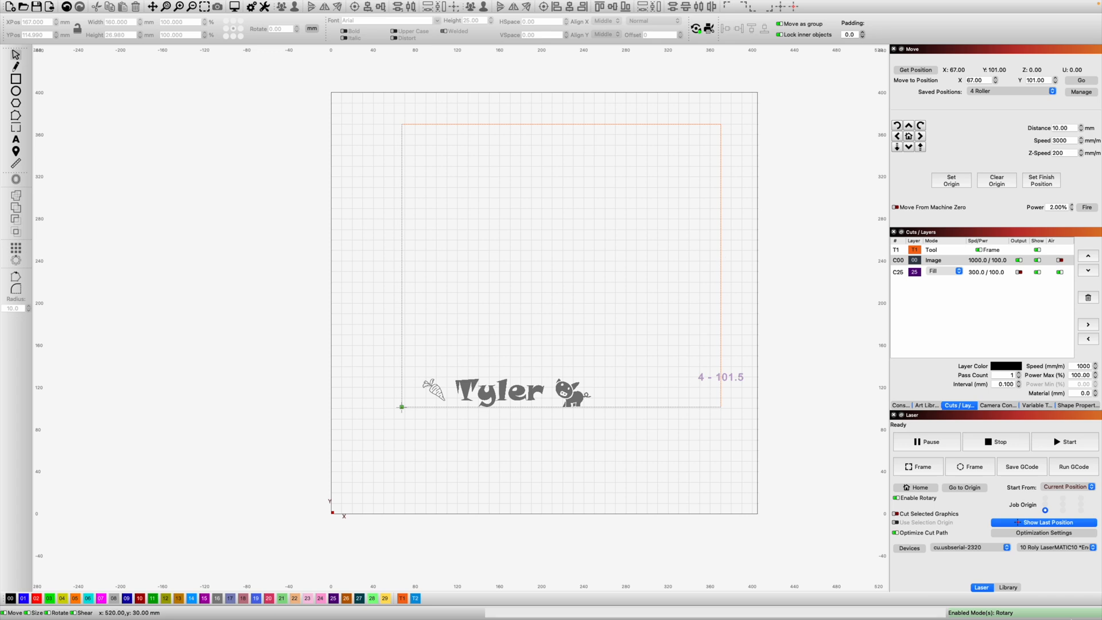
# Review the cut optimization settings, including the cutting direction order, and close the dialog
pyautogui.click(1043, 534)
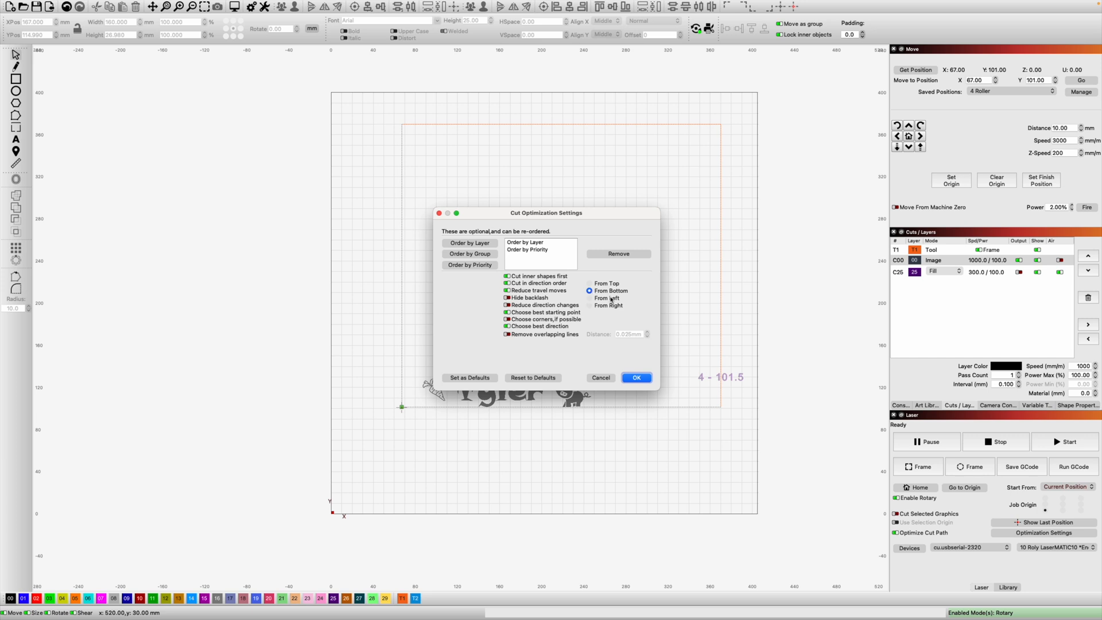
pyautogui.click(636, 378)
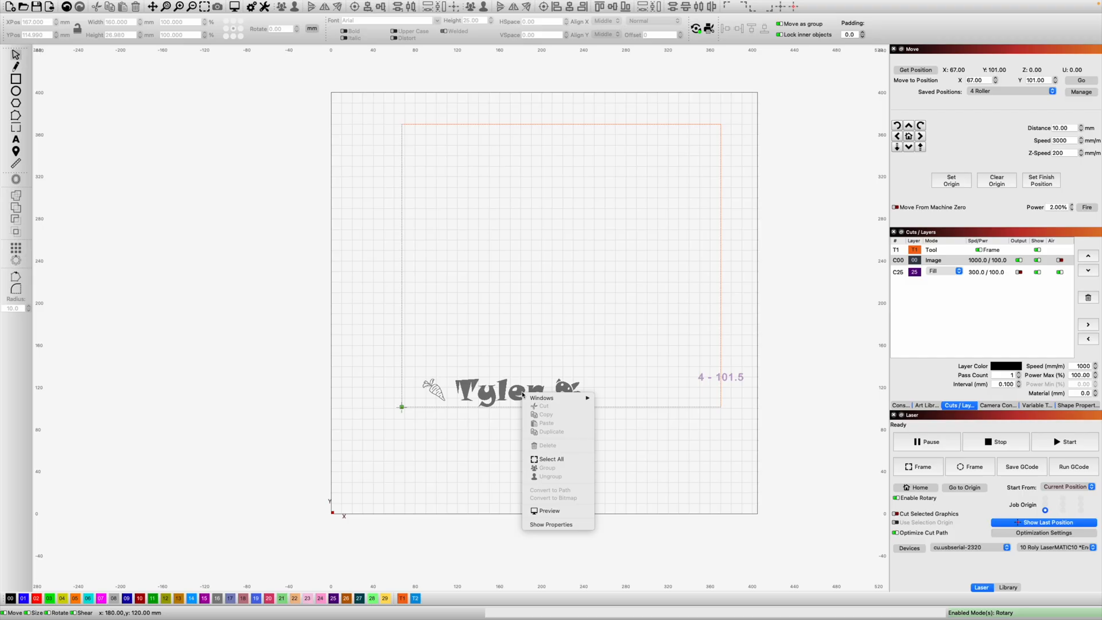
pyautogui.moveTo(523, 397)
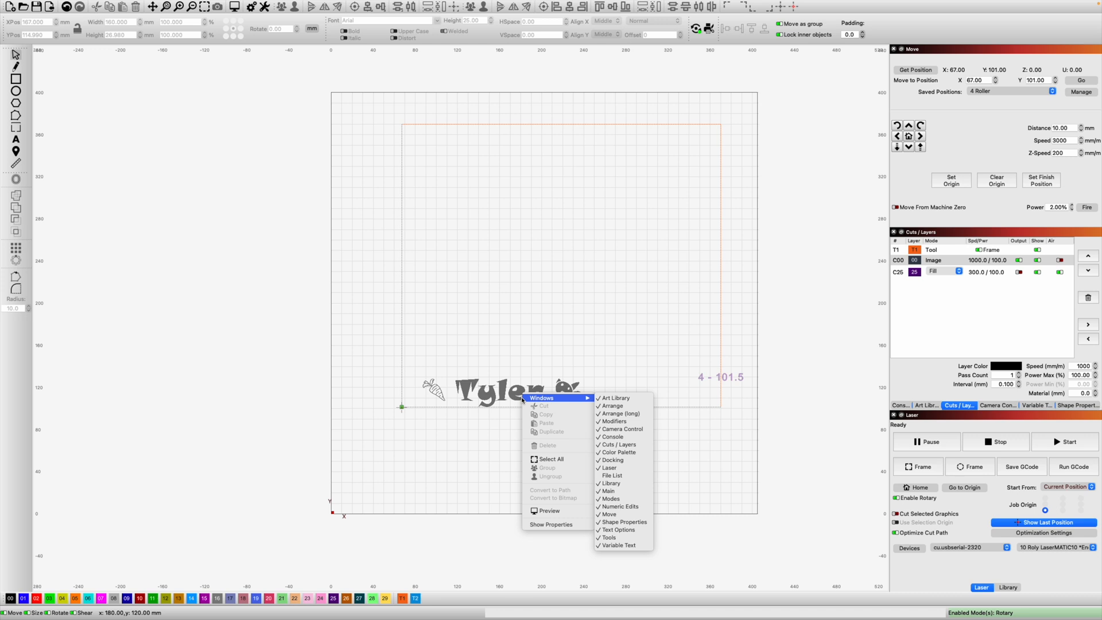
pyautogui.click(593, 362)
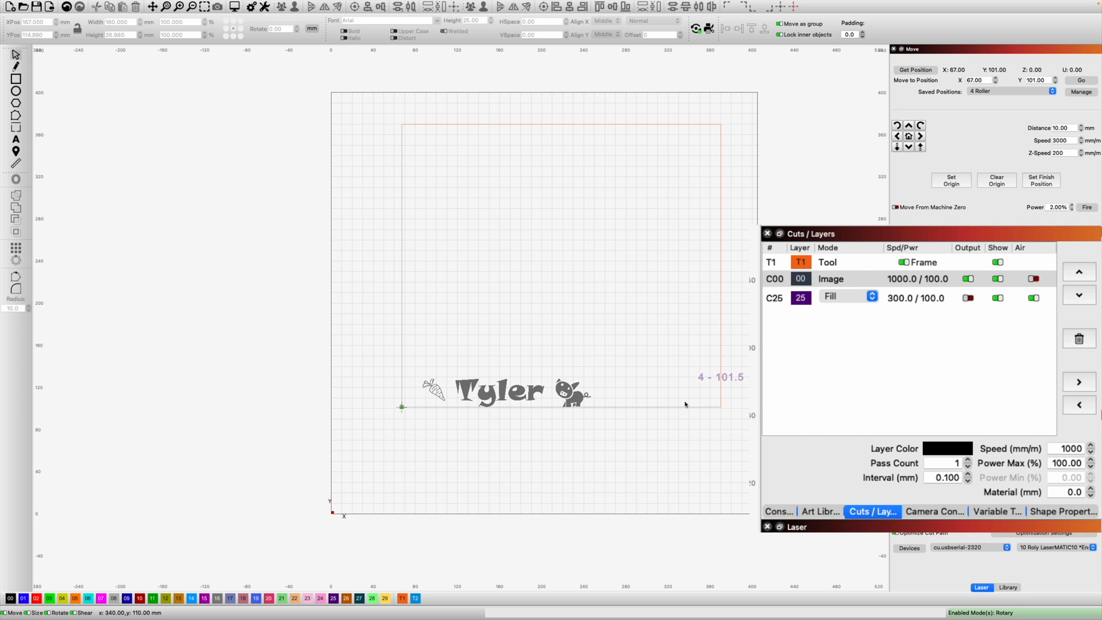
# Move the name bitmap freely within the work area to about X 226, Y 137.5 mm and set the job origin to middle-left
pyautogui.moveTo(497, 390); pyautogui.dragTo(711, 210)
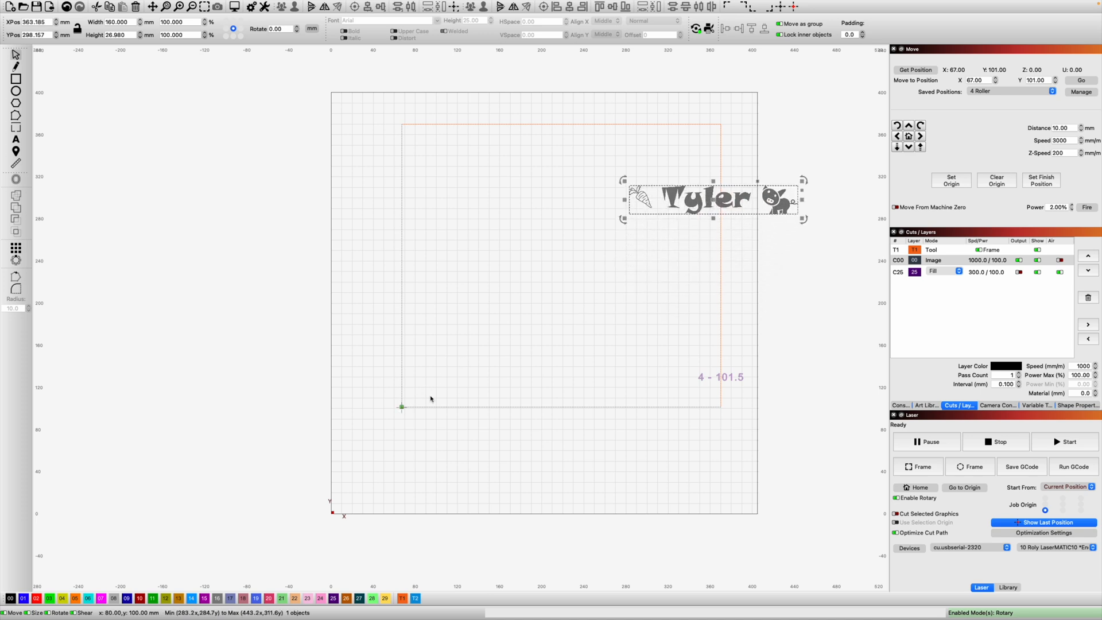
pyautogui.moveTo(685, 205); pyautogui.dragTo(539, 368)
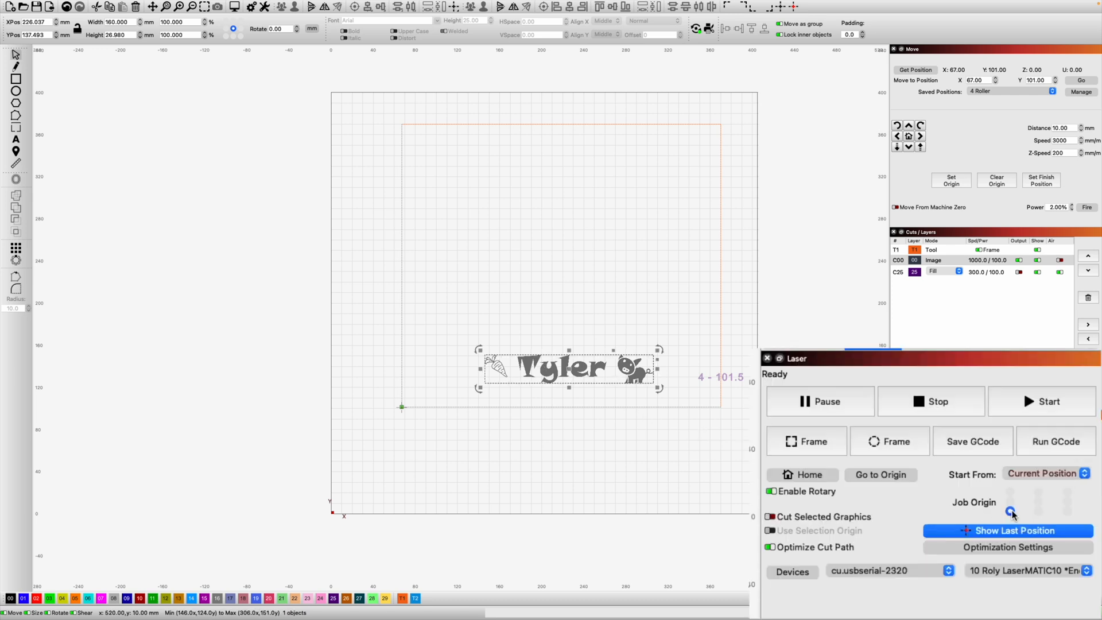
pyautogui.click(1009, 501)
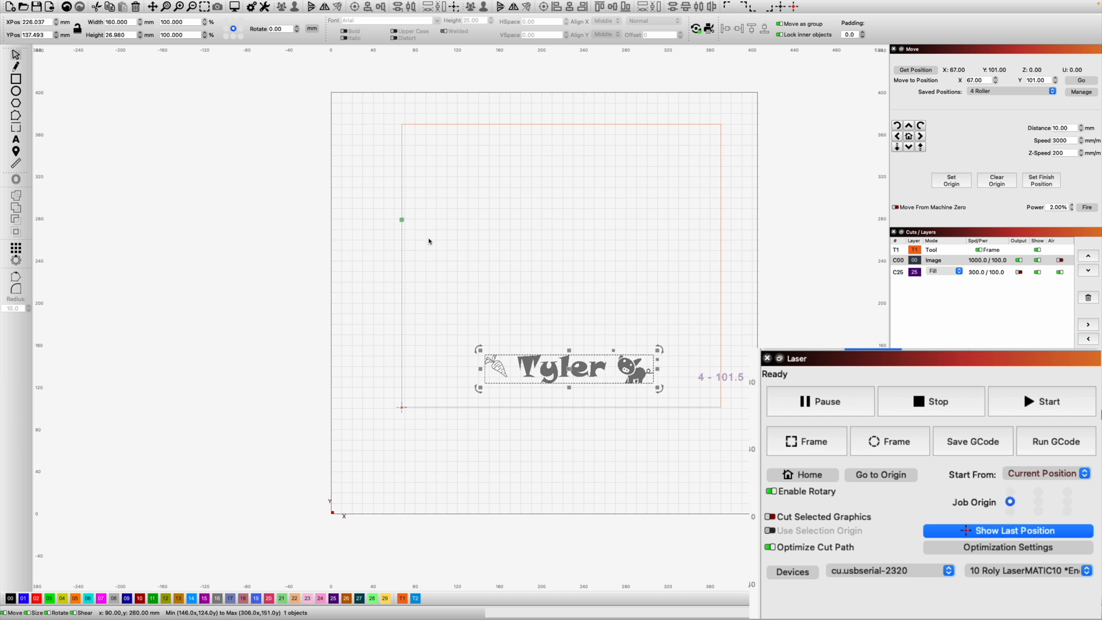
# Select the stray line and its small label outside the work area and delete them
pyautogui.scroll(4, 429, 241)
pyautogui.scroll(-11, 429, 242)
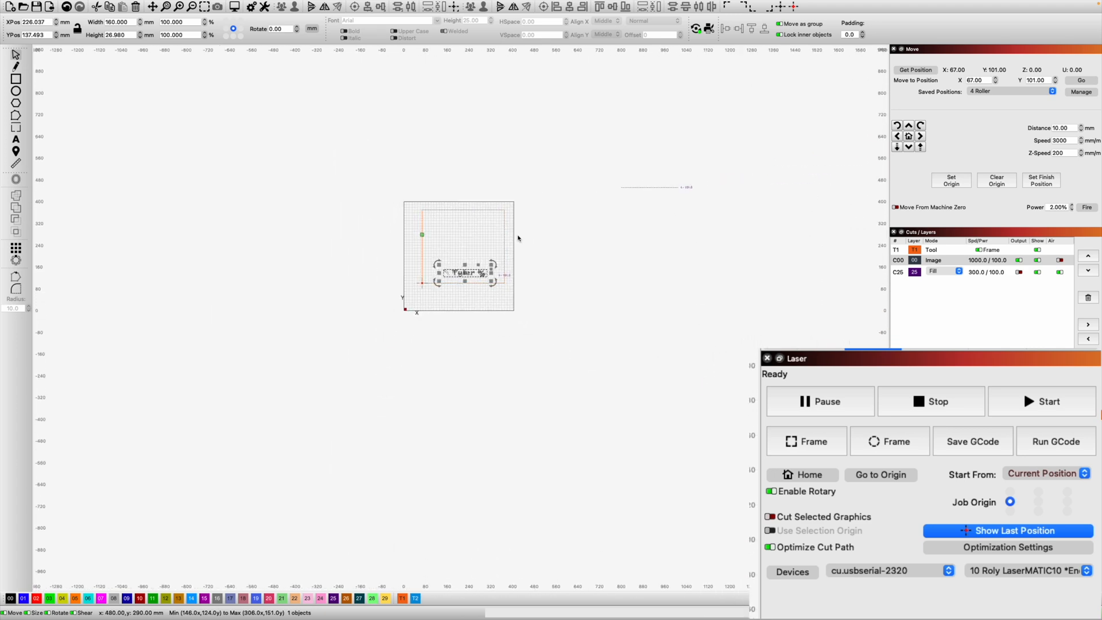
pyautogui.moveTo(601, 163); pyautogui.dragTo(767, 224)
pyautogui.press('Delete')
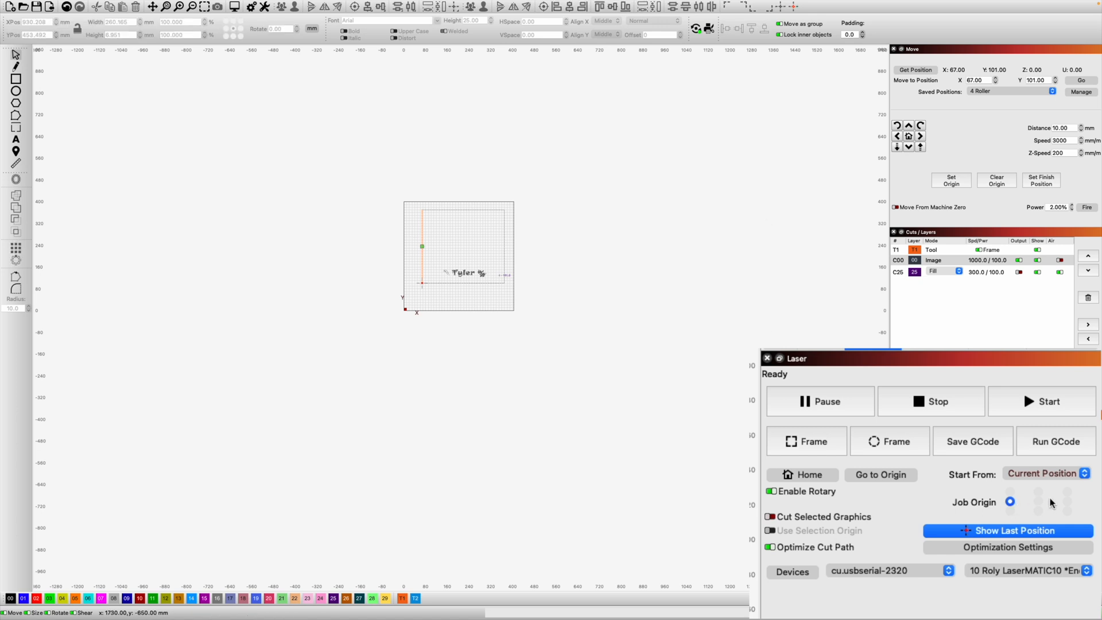
# Try the job origin at the lower-right and upper-left corners, and set it to lower-left
pyautogui.click(1067, 510)
pyautogui.click(1011, 492)
pyautogui.click(1011, 510)
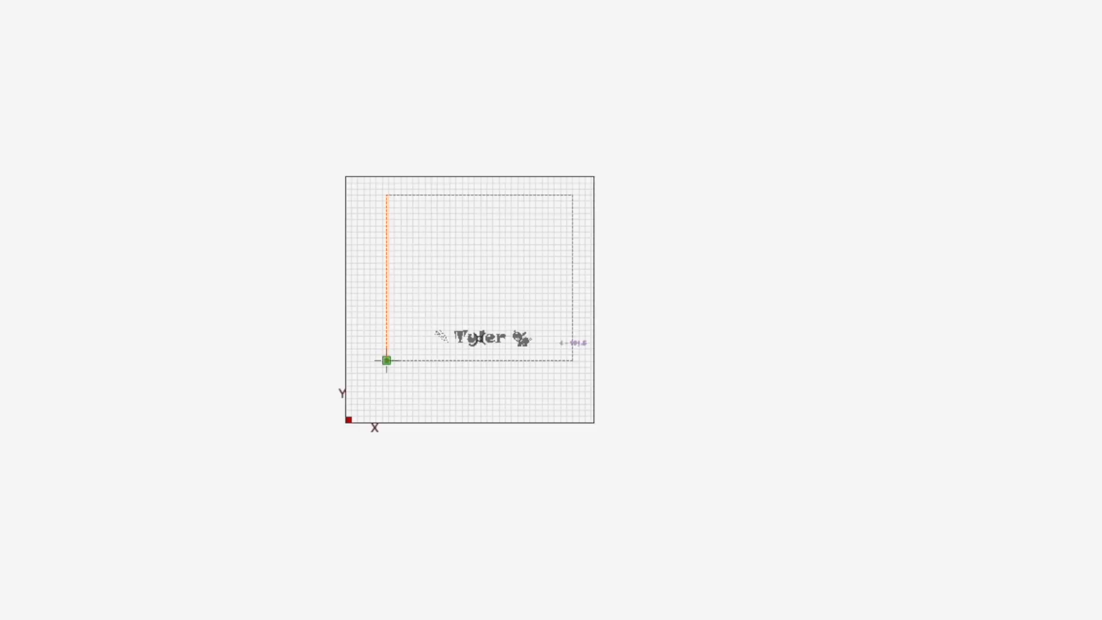
# Move the name bitmap so its lower-left corner sits on the orange frame's lower-left corner, and check the alignment up close
pyautogui.click(453, 272)
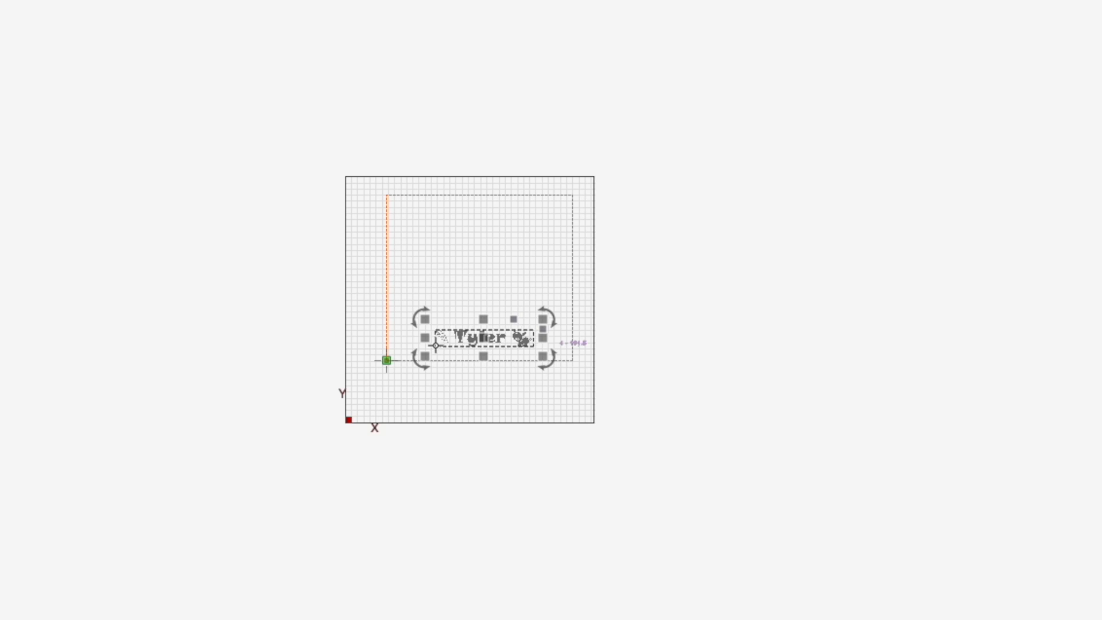
pyautogui.moveTo(436, 345); pyautogui.dragTo(390, 358)
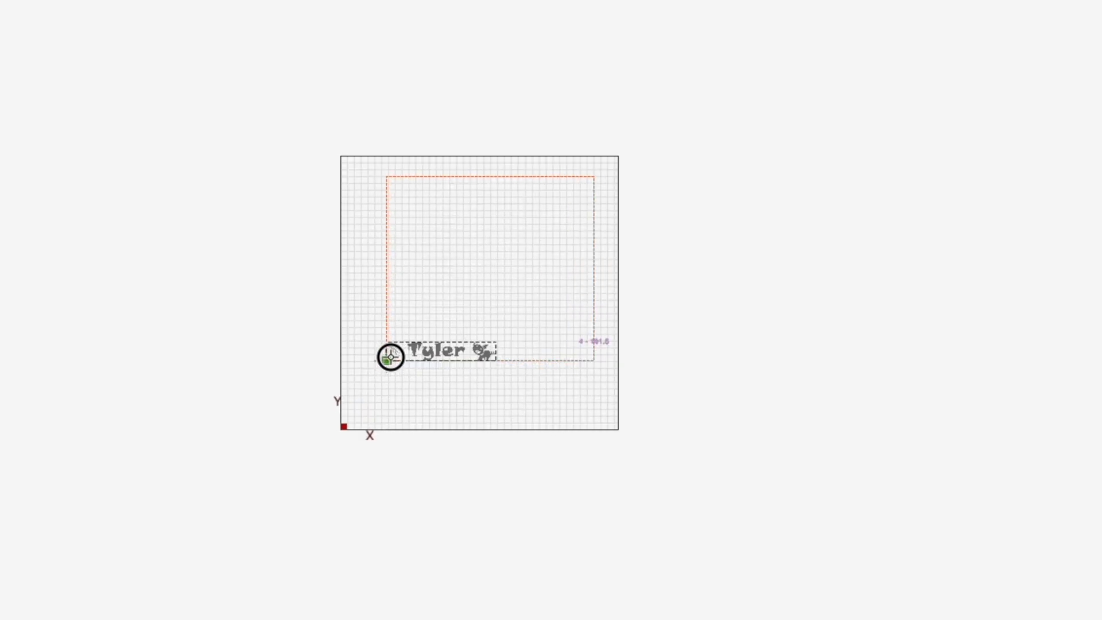
pyautogui.scroll(10, 391, 357)
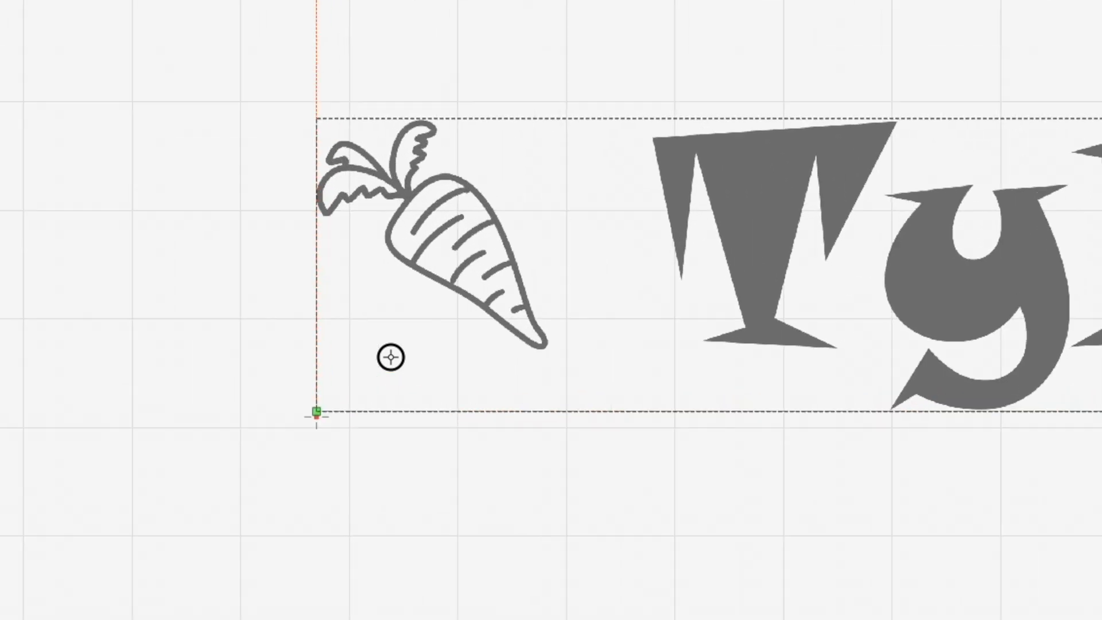
# Shift the name bitmap along the orange frame's bottom edge so its left side starts at X 87 mm, and start the engraving job
pyautogui.scroll(3, 390, 357)
pyautogui.scroll(3, 386, 357)
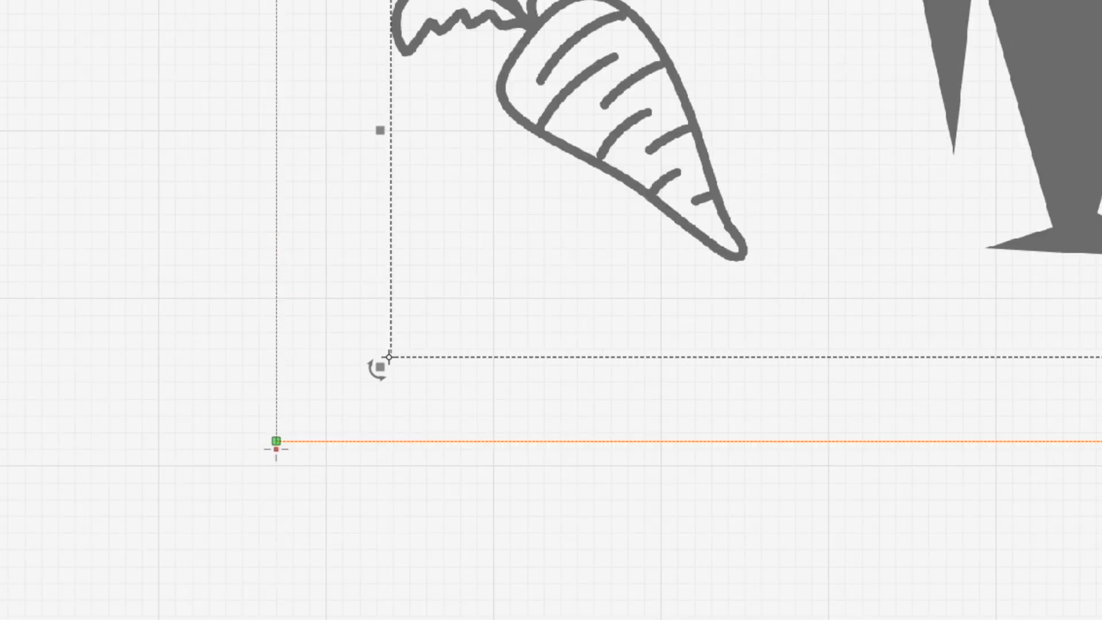
pyautogui.moveTo(389, 357); pyautogui.dragTo(264, 449)
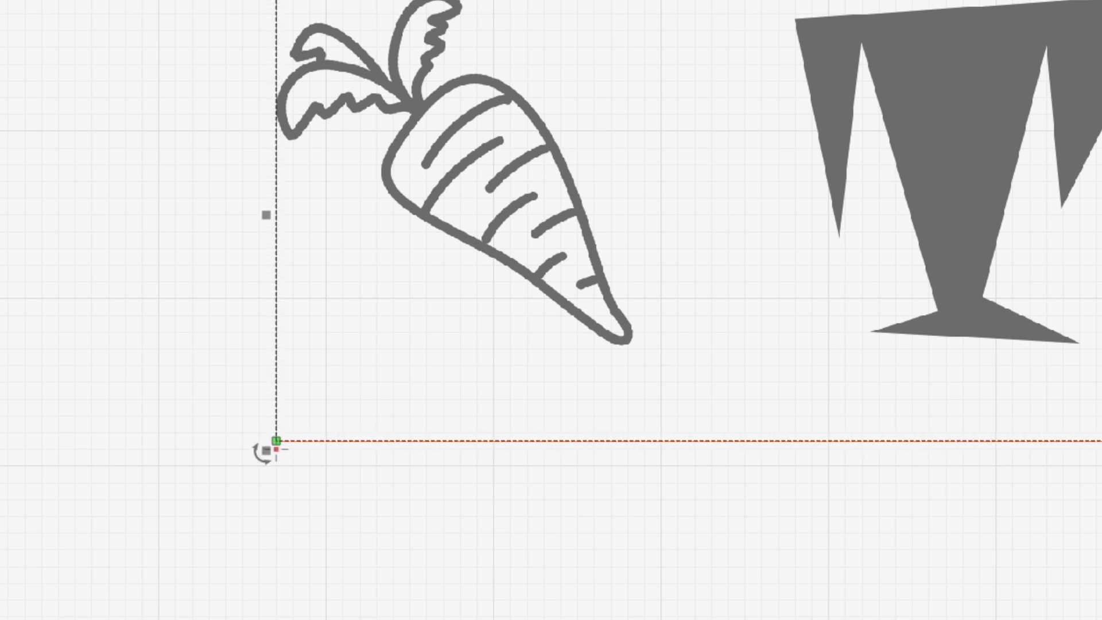
pyautogui.moveTo(264, 451); pyautogui.dragTo(597, 453)
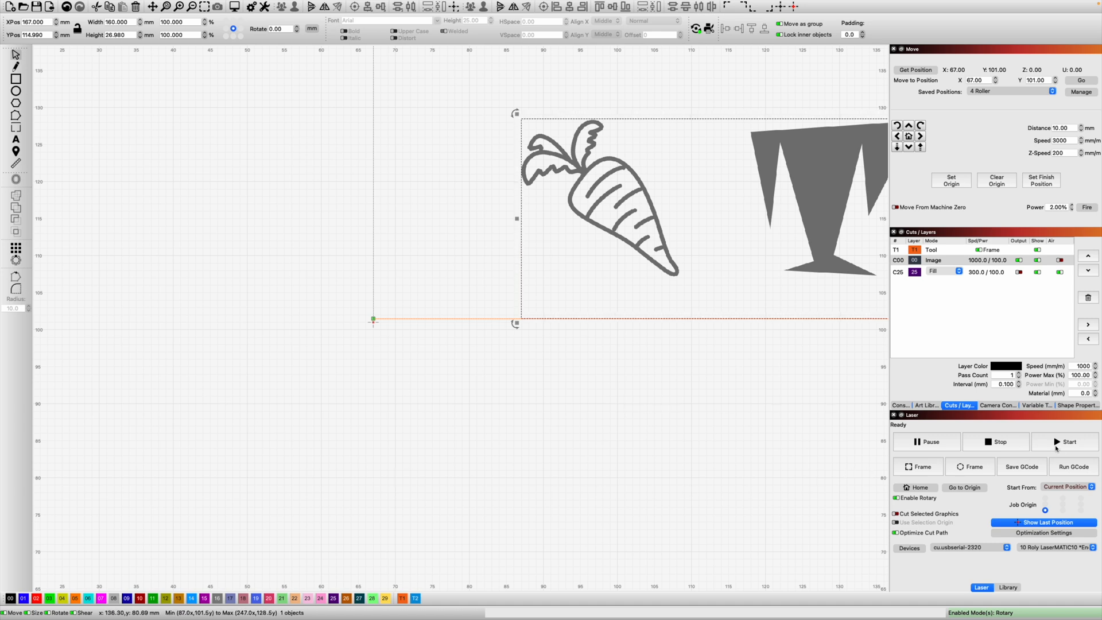
pyautogui.click(1056, 443)
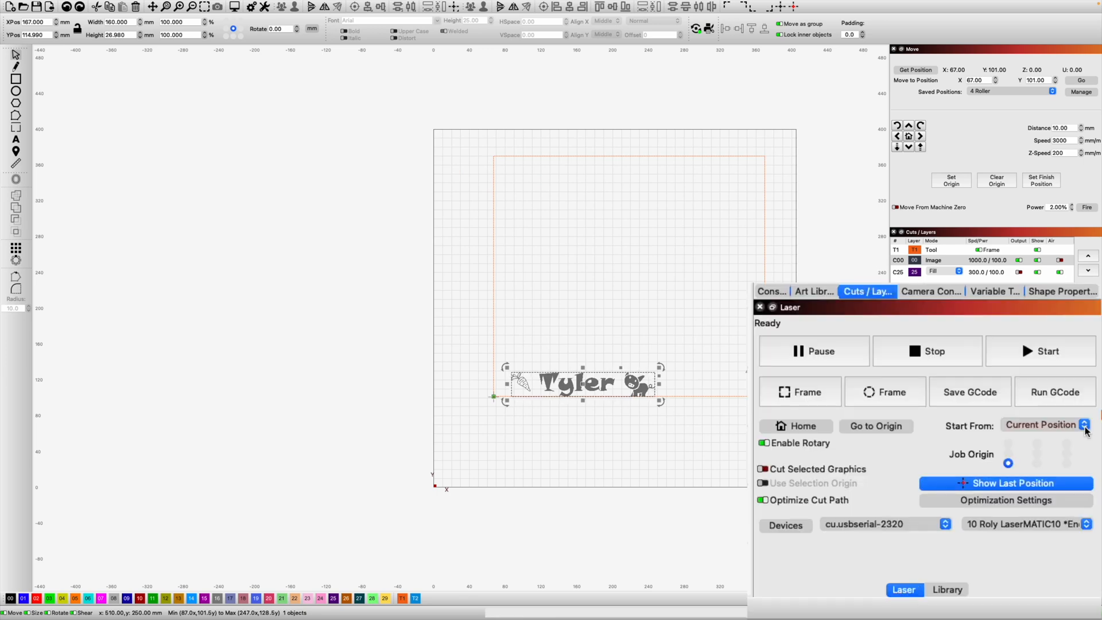
# Set the job to start from User Origin and check the bitmap's engraving path in the preview
pyautogui.click(1084, 426)
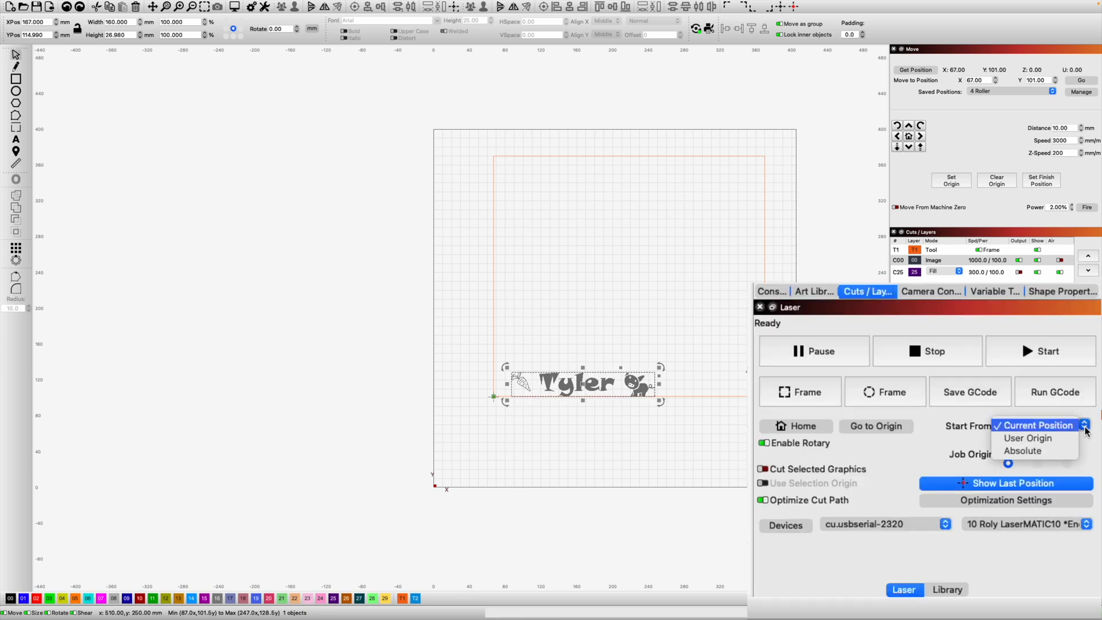
pyautogui.click(1048, 439)
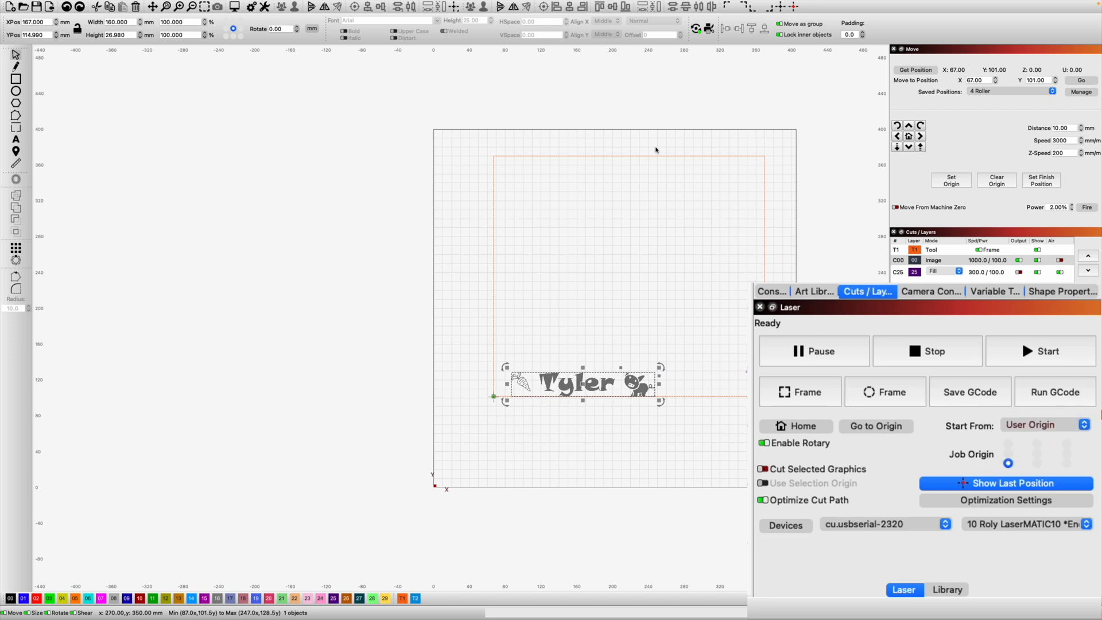
pyautogui.click(234, 8)
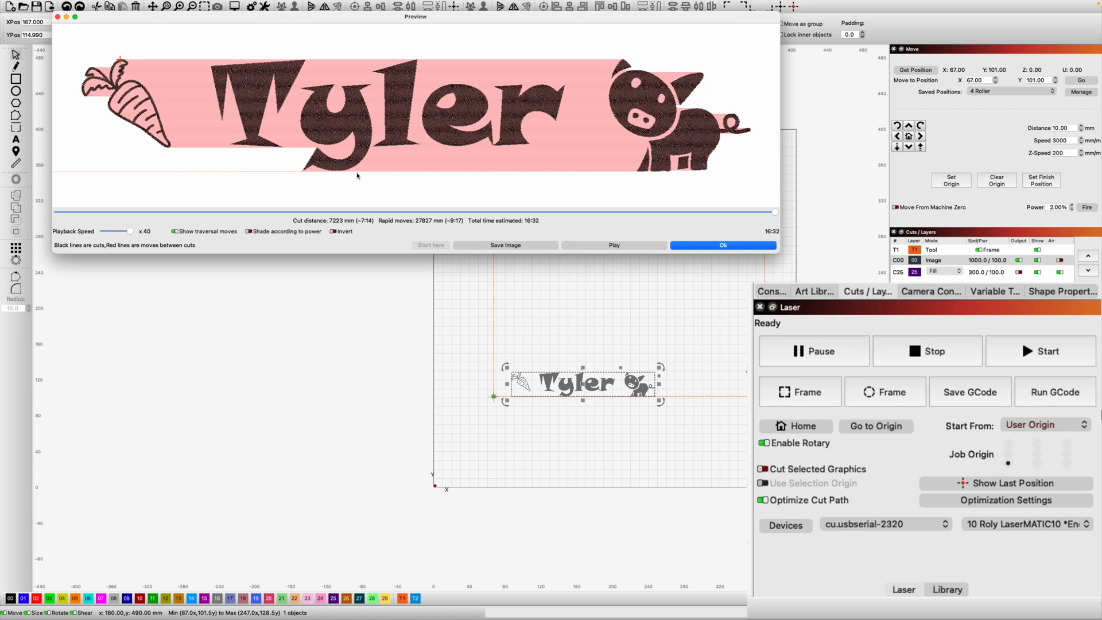
pyautogui.scroll(3, 358, 176)
pyautogui.scroll(-3, 357, 176)
pyautogui.scroll(-2, 357, 176)
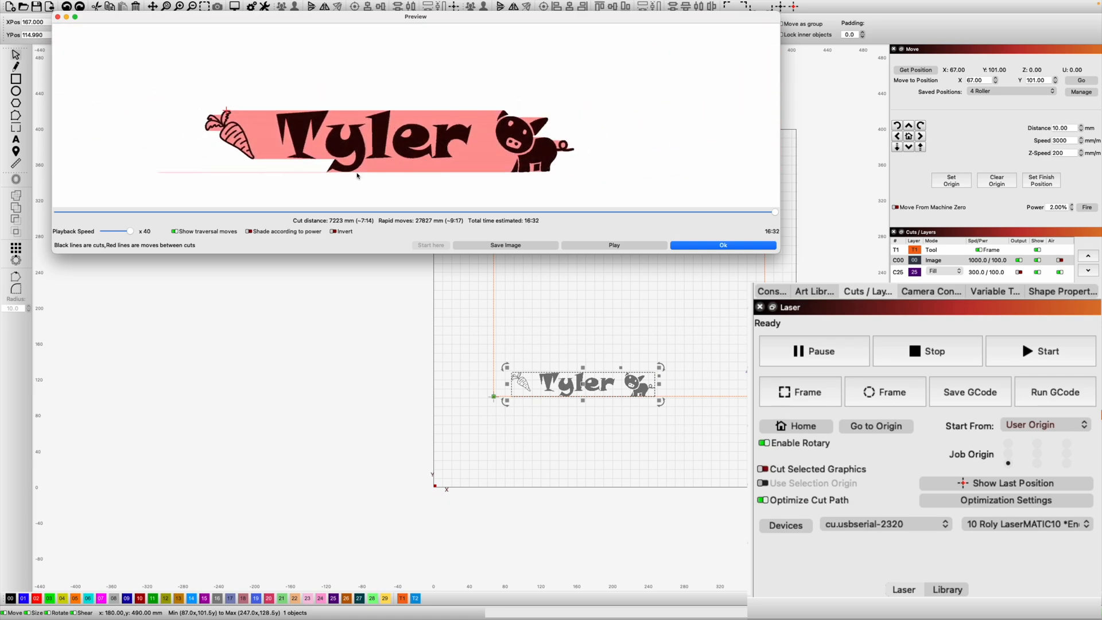
pyautogui.scroll(-2, 357, 175)
pyautogui.scroll(1, 357, 176)
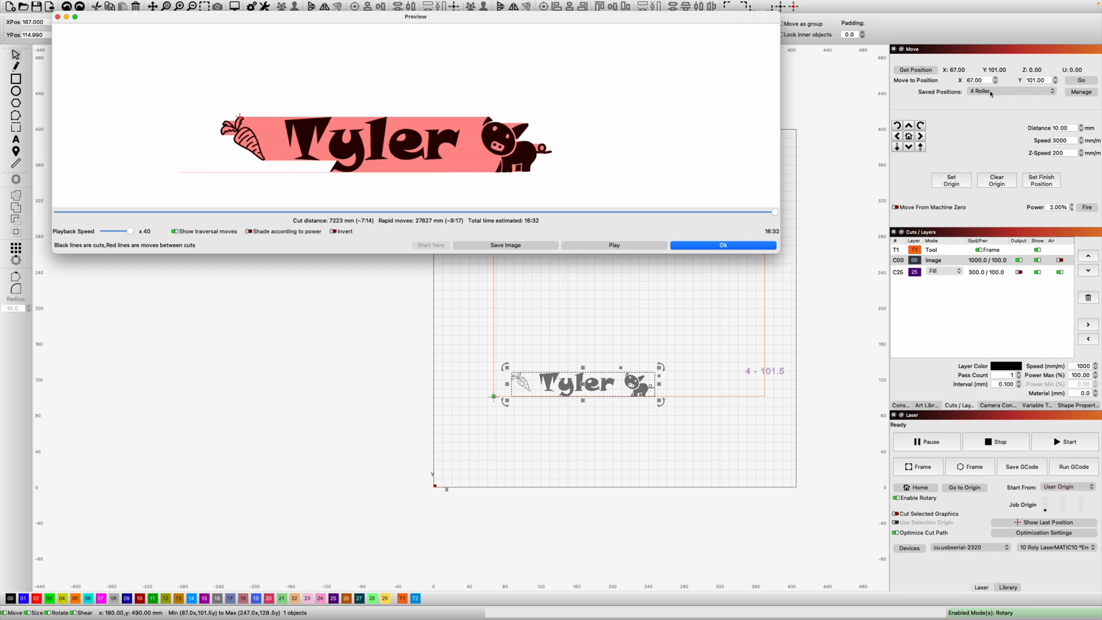
pyautogui.click(740, 246)
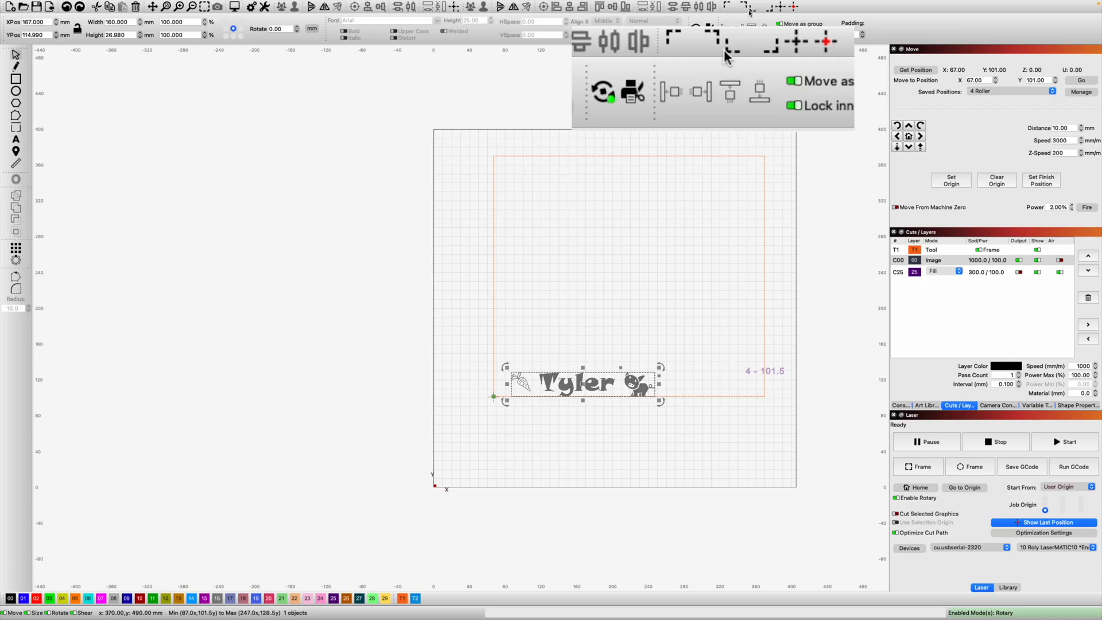
# Place the name bitmap in the work area's lower-left corner and nudge it along the bottom edge to about X 90 mm
pyautogui.click(750, 8)
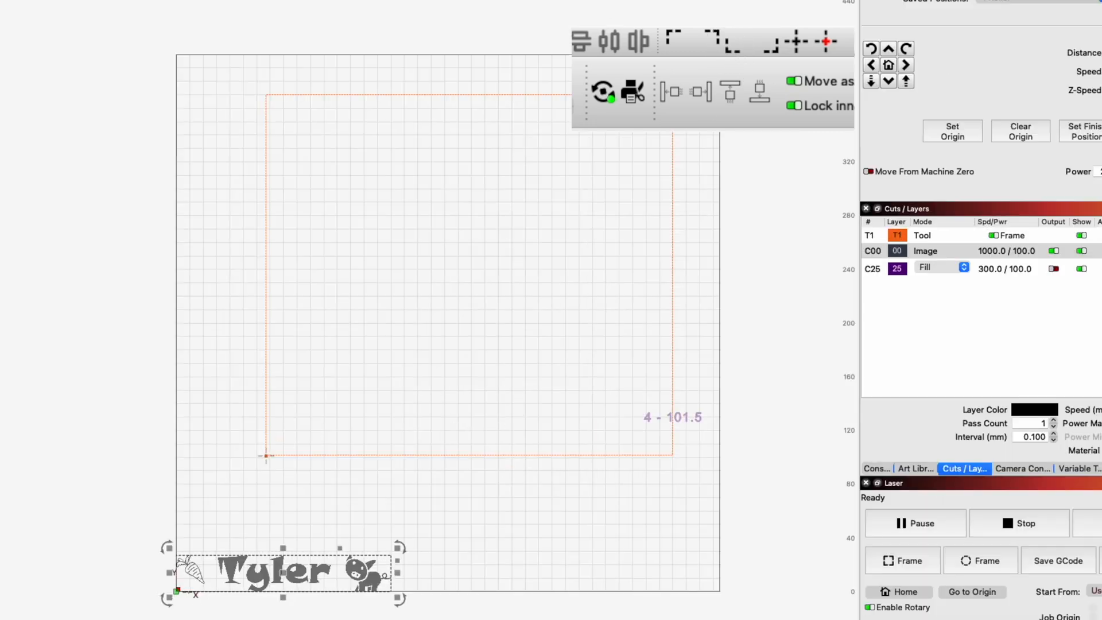
pyautogui.hotkey('shift', 'Right')
pyautogui.hotkey('shift', 'Right')
pyautogui.hotkey('shift', 'Right')
pyautogui.hotkey('shift', 'Right')
pyautogui.hotkey('shift', 'Right')
pyautogui.hotkey('shift', 'Right')
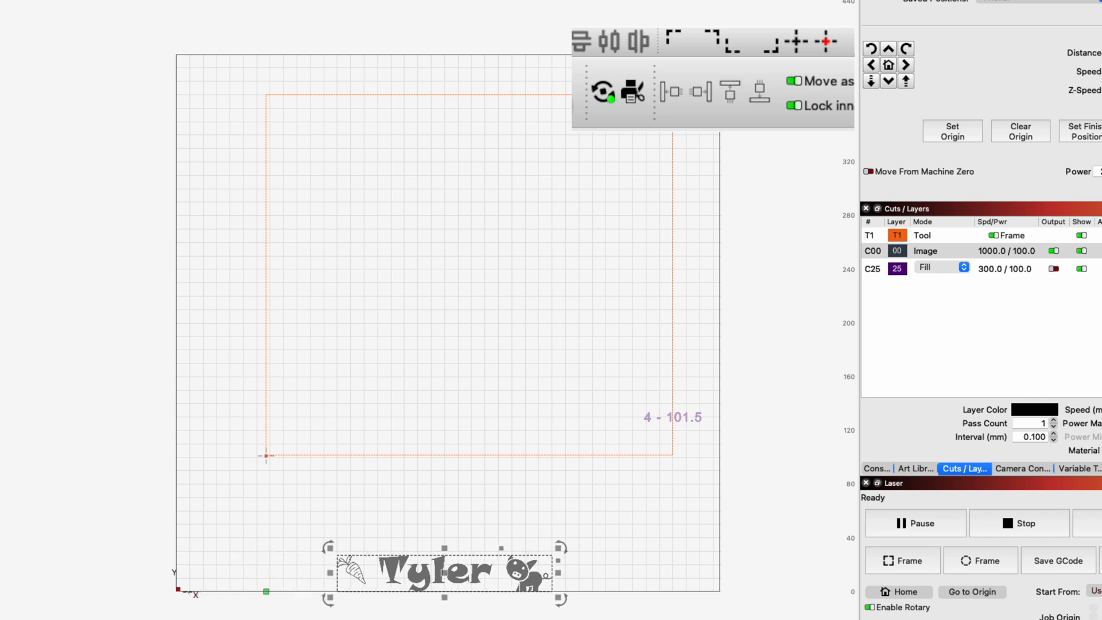
pyautogui.press('Left')
pyautogui.press('Left')
pyautogui.press('Left')
pyautogui.press('Left')
pyautogui.press('Left')
pyautogui.press('Left')
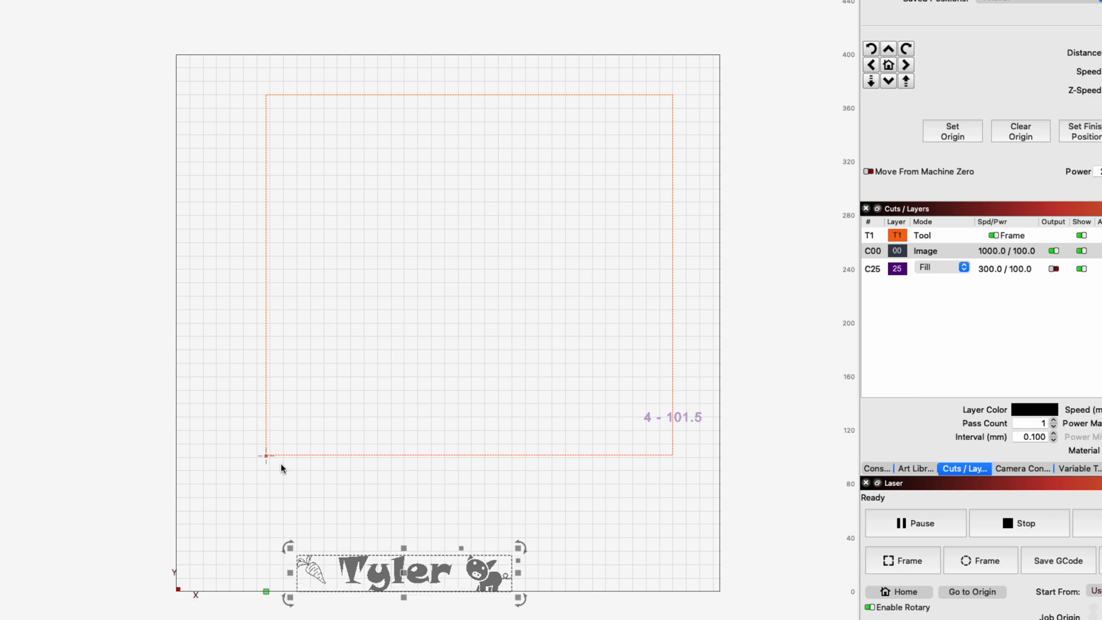
# Delete the orange frame and nudge the name bitmap along the work area's bottom edge to about X 190 mm
pyautogui.moveTo(283, 466); pyautogui.dragTo(251, 390)
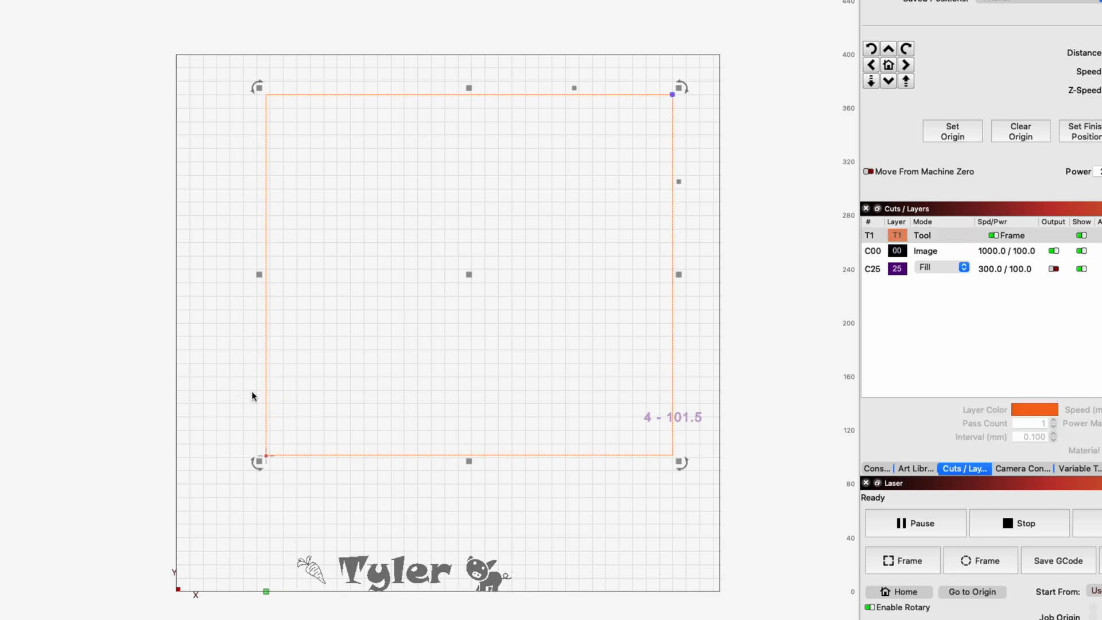
pyautogui.press('Delete')
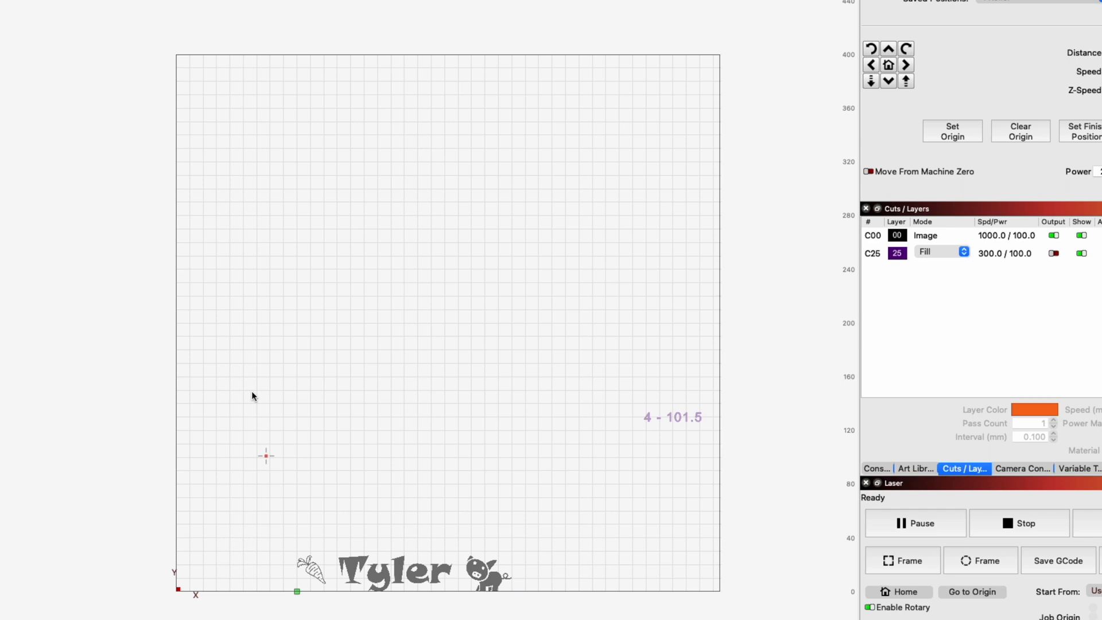
pyautogui.click(391, 574)
pyautogui.press('Right')
pyautogui.press('Right')
pyautogui.press('Right')
pyautogui.press('Right')
pyautogui.press('Right')
pyautogui.press('Right')
pyautogui.press('Right')
pyautogui.press('Right')
pyautogui.press('Right')
pyautogui.press('Right')
pyautogui.press('Right')
pyautogui.press('Right')
pyautogui.press('Right')
pyautogui.press('Right')
pyautogui.press('Right')
pyautogui.press('Right')
pyautogui.press('Right')
pyautogui.press('Right')
pyautogui.press('Right')
pyautogui.press('Right')
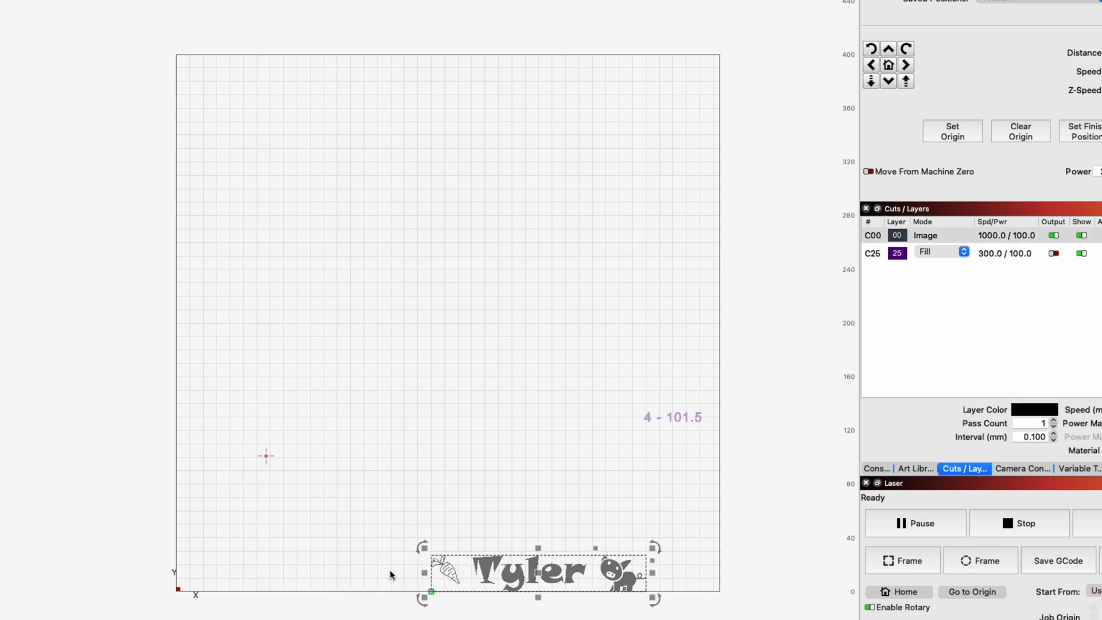
# Nudge the name bitmap back to its previous place and undo the deletion of the orange frame
pyautogui.press('Left')
pyautogui.press('Left')
pyautogui.press('Left')
pyautogui.press('Left')
pyautogui.press('Left')
pyautogui.press('Left')
pyautogui.press('Left')
pyautogui.press('Left')
pyautogui.press('Left')
pyautogui.press('Left')
pyautogui.press('Left')
pyautogui.press('Left')
pyautogui.press('Left')
pyautogui.press('Left')
pyautogui.press('Left')
pyautogui.press('Left')
pyautogui.press('Left')
pyautogui.press('Left')
pyautogui.press('Left')
pyautogui.press('Left')
pyautogui.press('super+z')
pyautogui.press('super+z')
pyautogui.press('Escape')
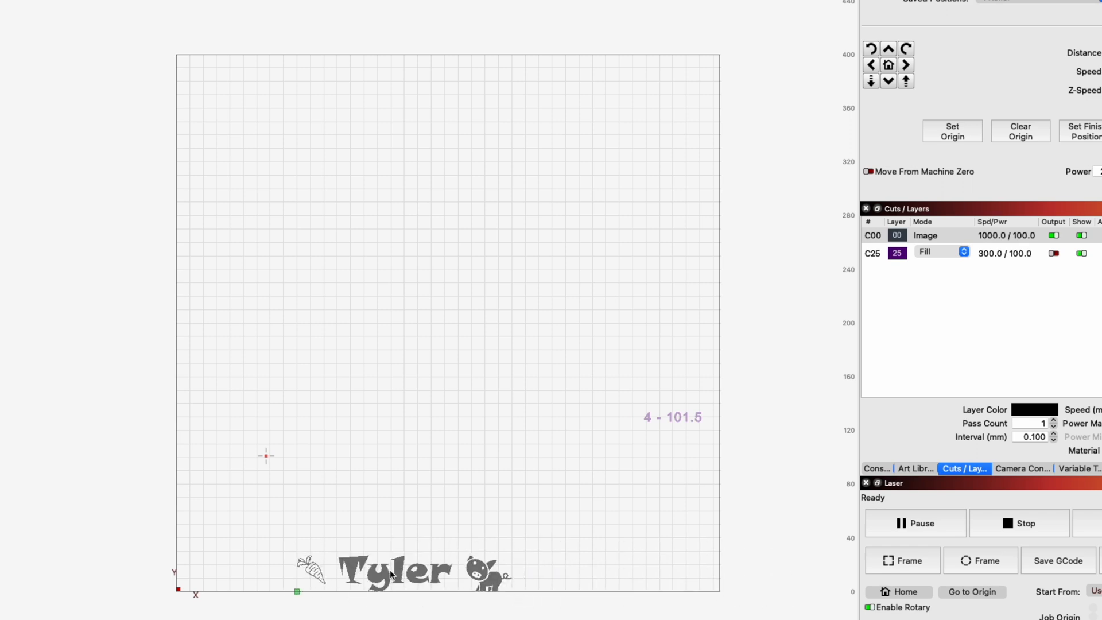
pyautogui.press('super+z')
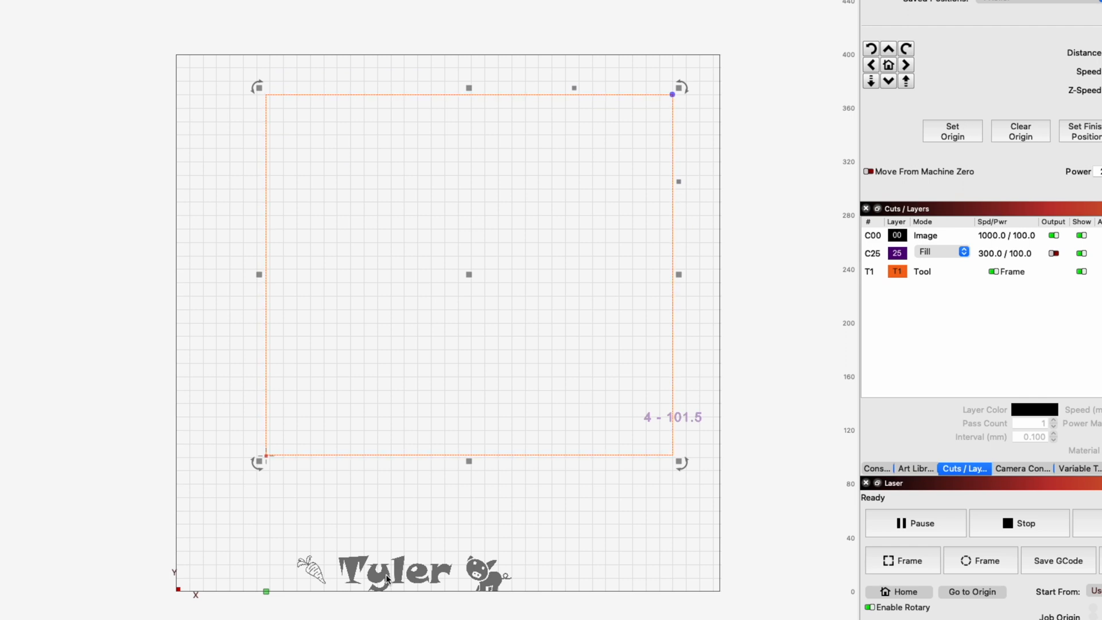
# Nudge the name bitmap left along the work area's bottom edge to about X 10 mm and slightly back to the right
pyautogui.click(386, 579)
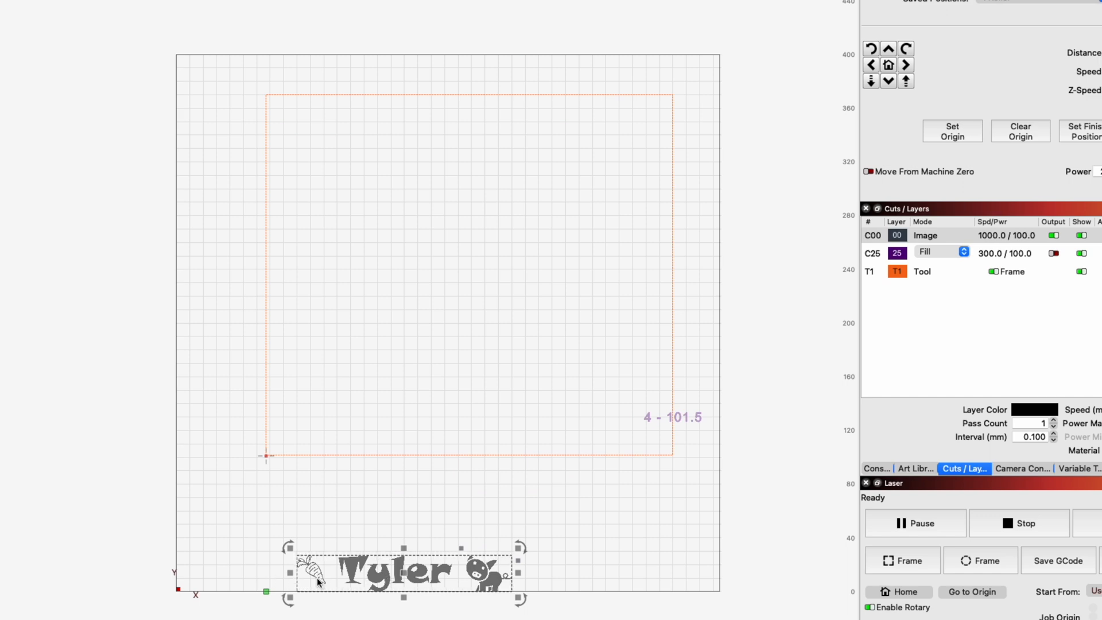
pyautogui.press('Left')
pyautogui.press('Left')
pyautogui.press('Left')
pyautogui.press('Left')
pyautogui.press('Left')
pyautogui.press('Left')
pyautogui.press('Left')
pyautogui.press('Left')
pyautogui.press('Left')
pyautogui.press('Left')
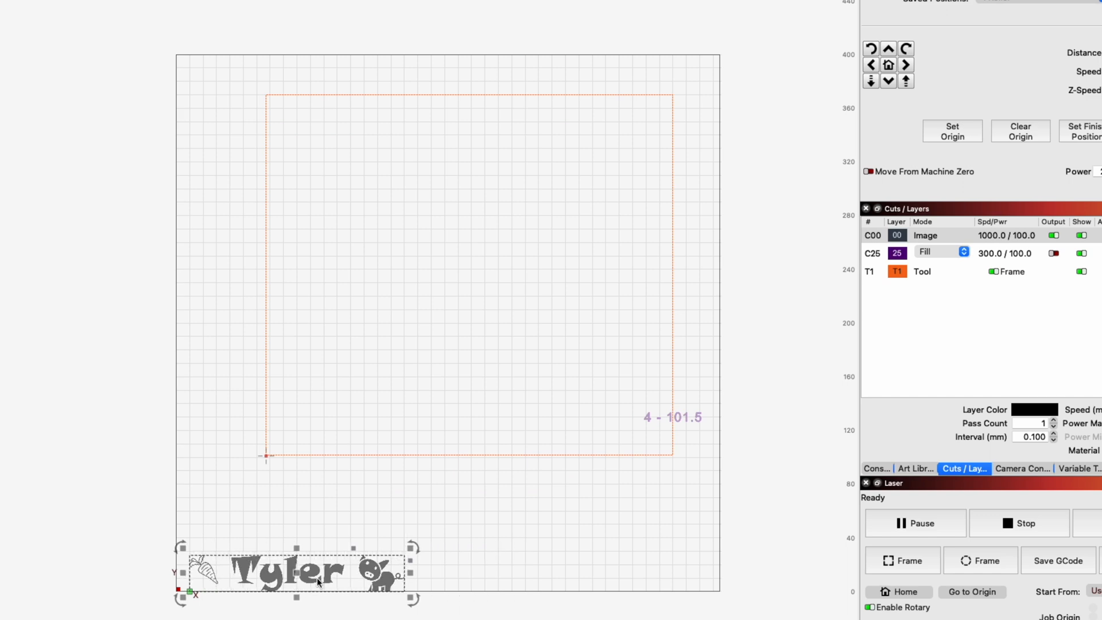
pyautogui.press('Right')
pyautogui.press('Right')
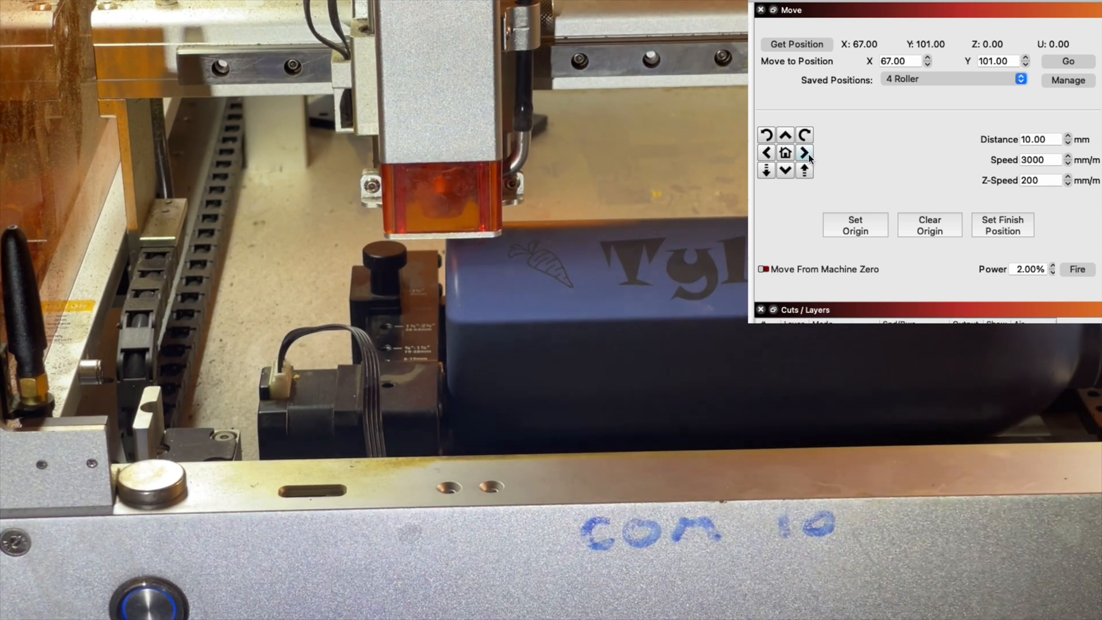
# Jog the laser head to the right in two 10 mm moves to X 87 mm and home the machine
pyautogui.click(808, 153)
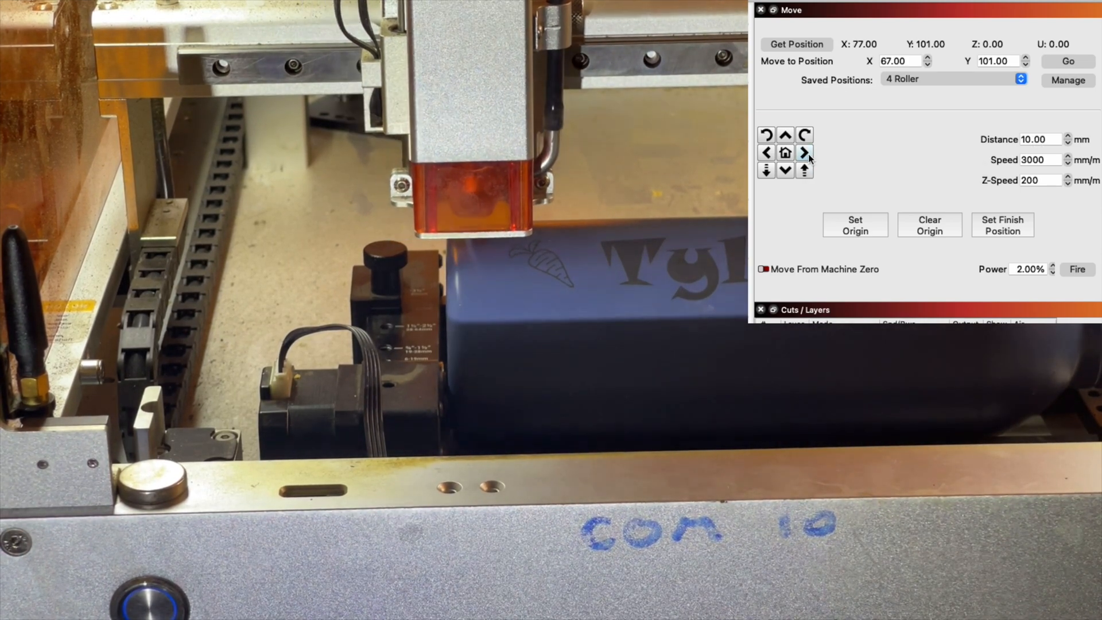
pyautogui.click(808, 154)
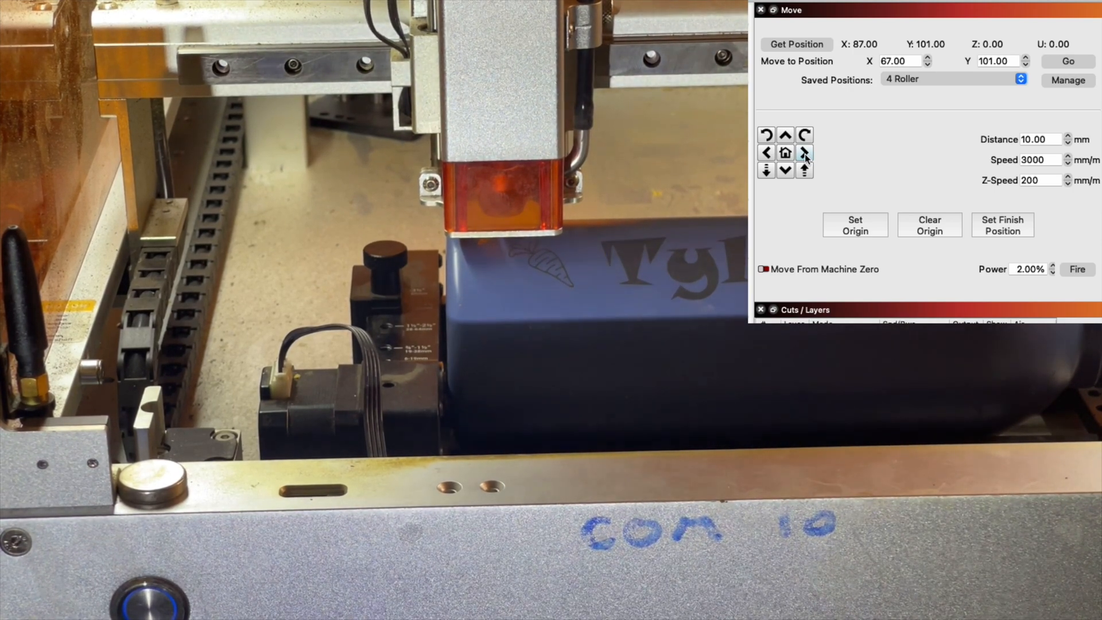
pyautogui.click(786, 154)
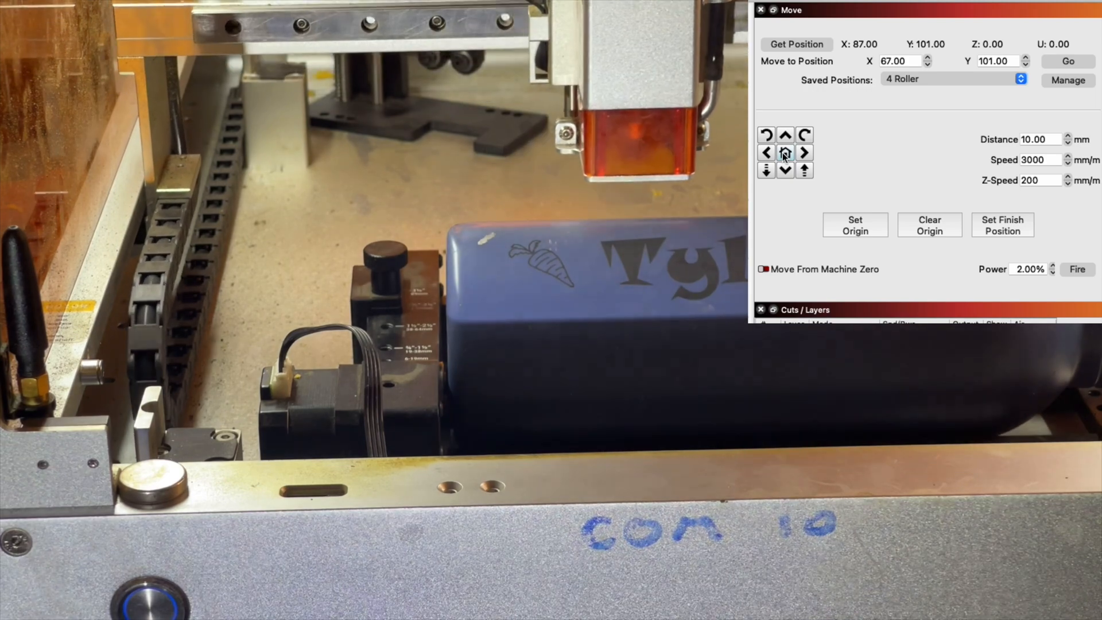